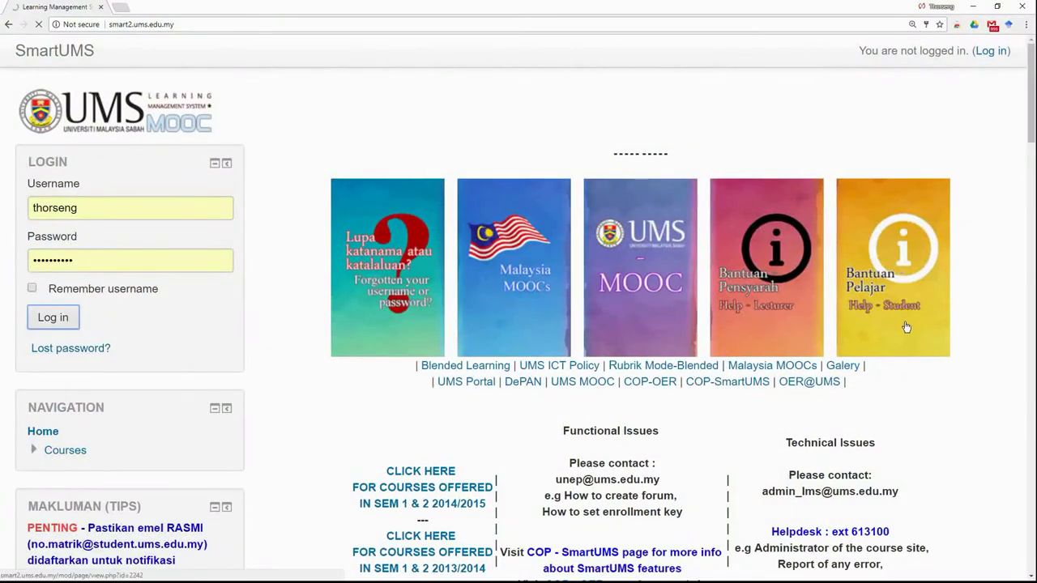
Scroll to My courses and open the SX00001 MATEMATIK course page.
{"action": "scroll", "coordinate": [907, 327], "scroll_direction": "down", "scroll_amount": 3}
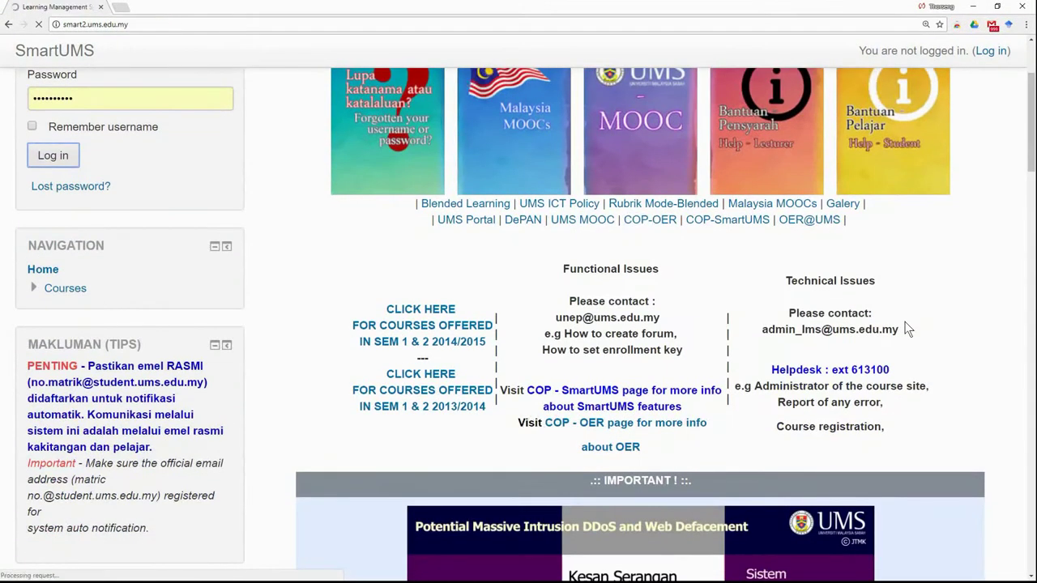
{"action": "scroll", "coordinate": [843, 344], "scroll_direction": "down", "scroll_amount": 15}
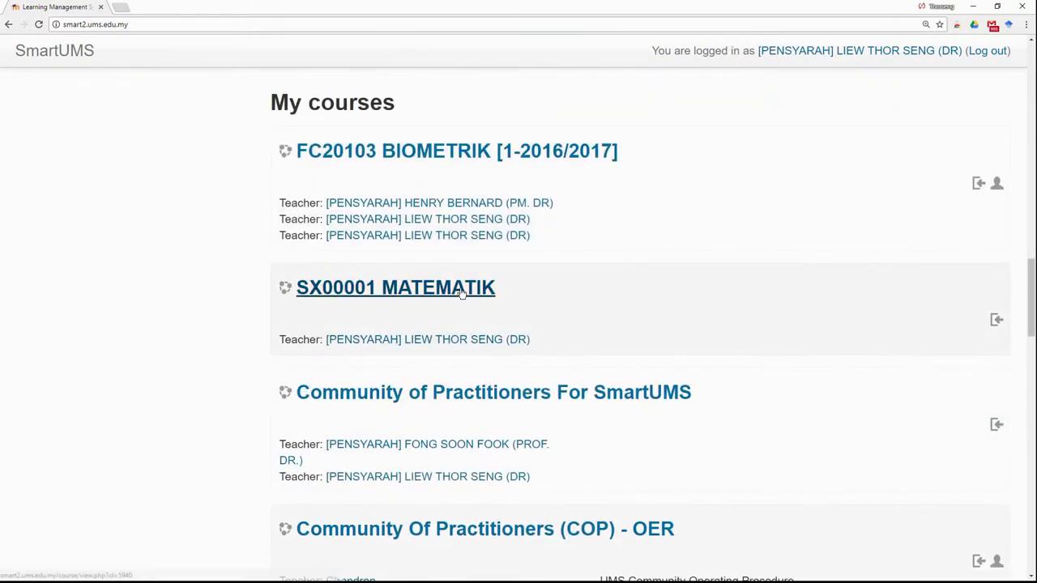
{"action": "left_click", "coordinate": [461, 294]}
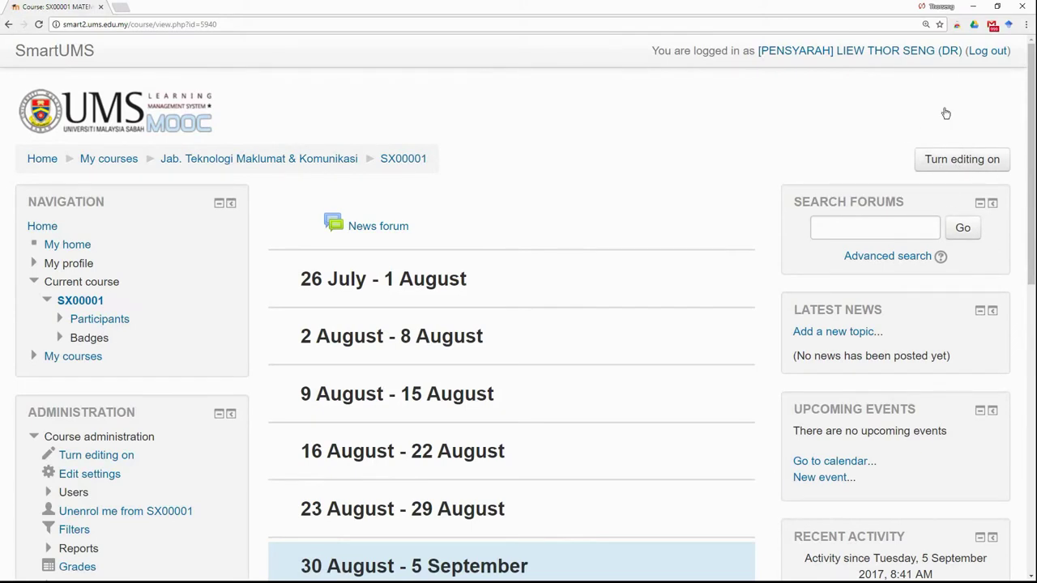
Turn editing on for SX00001 and snap the browser to the right half of the screen.
{"action": "left_click", "coordinate": [969, 160]}
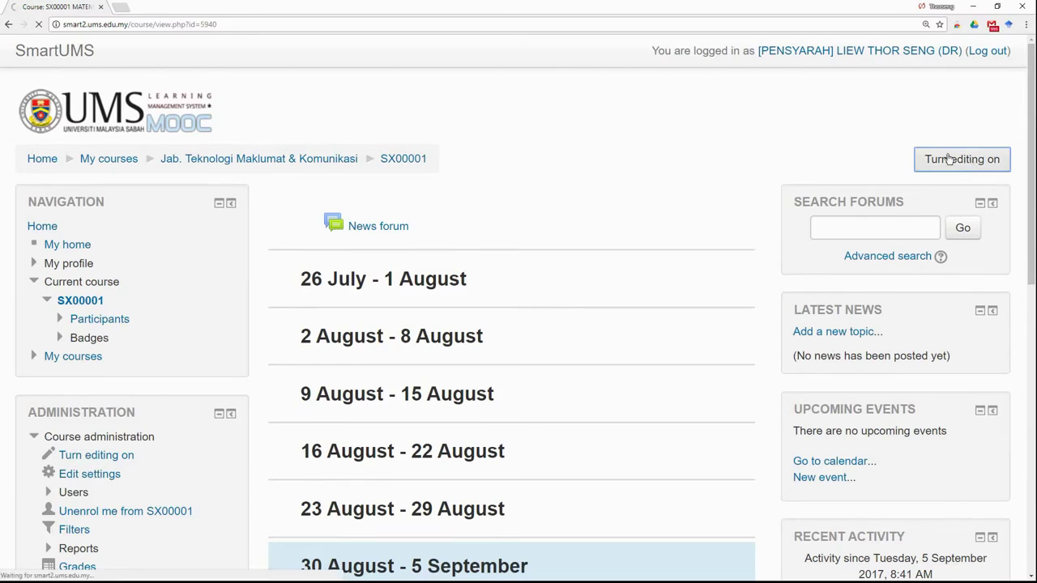
{"action": "left_click", "coordinate": [998, 7]}
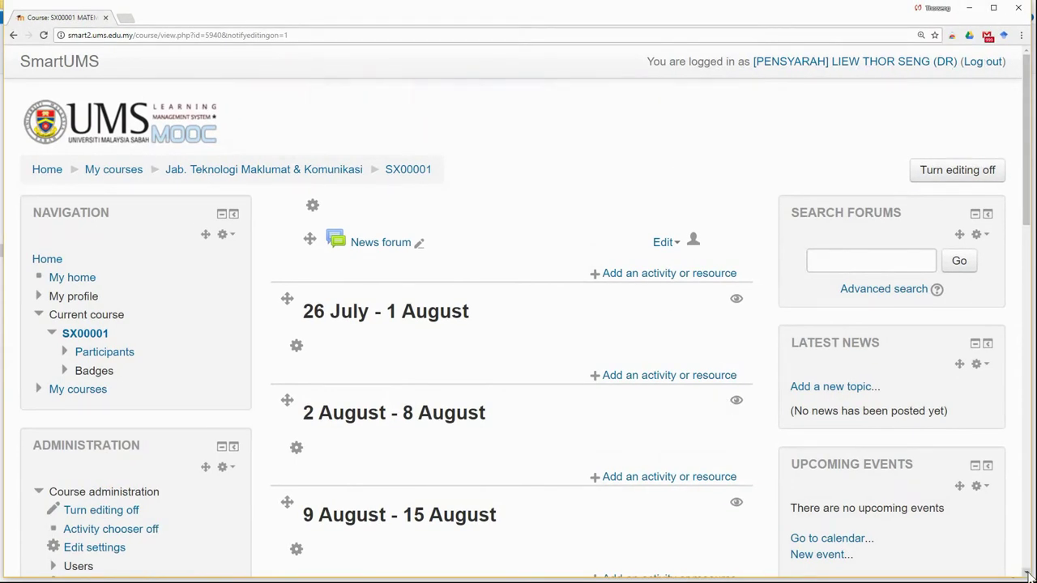
{"action": "scroll", "coordinate": [705, 556], "scroll_direction": "down", "scroll_amount": 1}
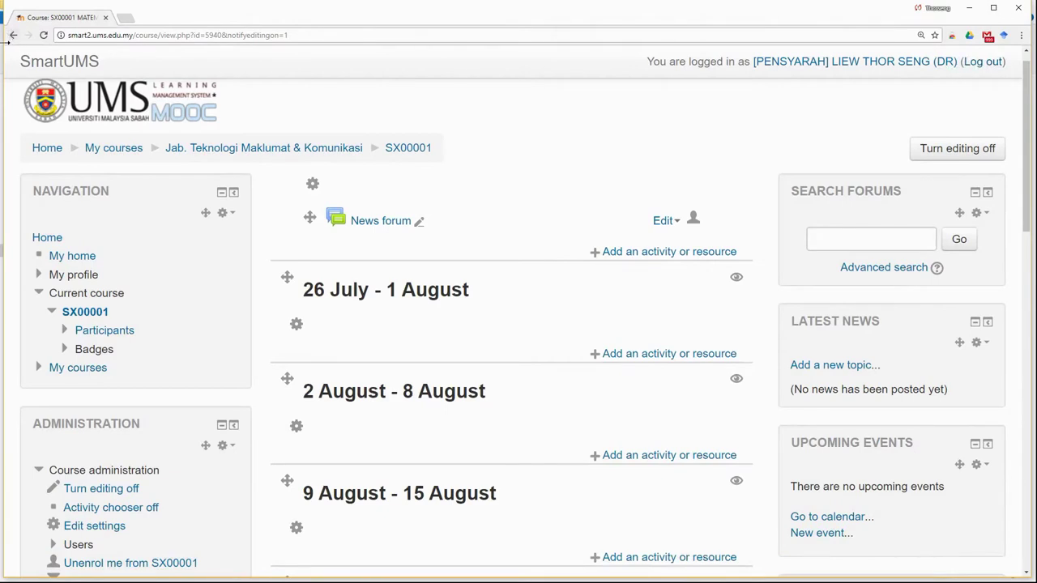
{"action": "key", "text": "super+Right"}
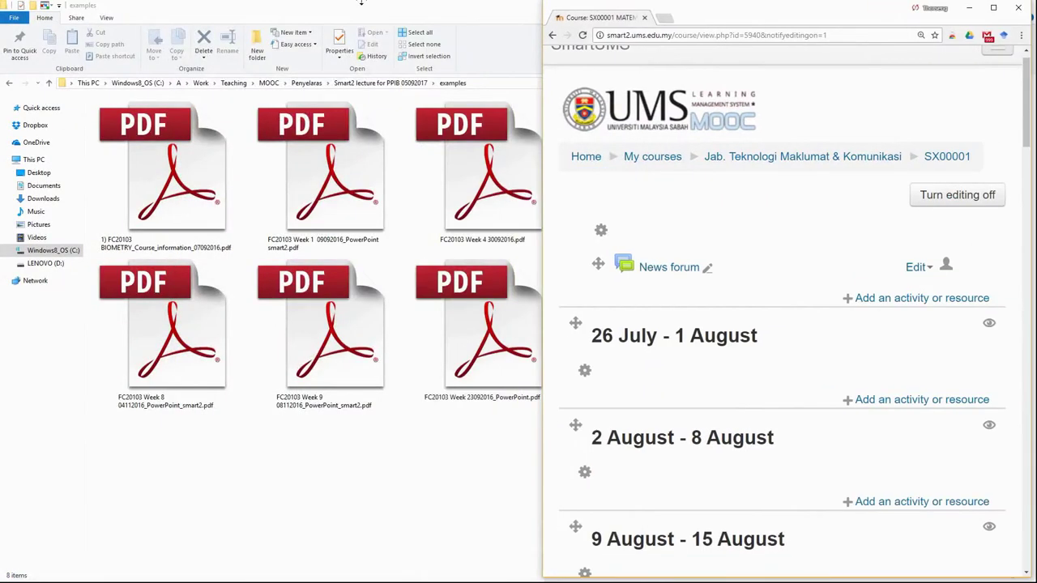
Move the examples folder window to the left side and show its files as a List.
{"action": "double_click", "coordinate": [363, 18]}
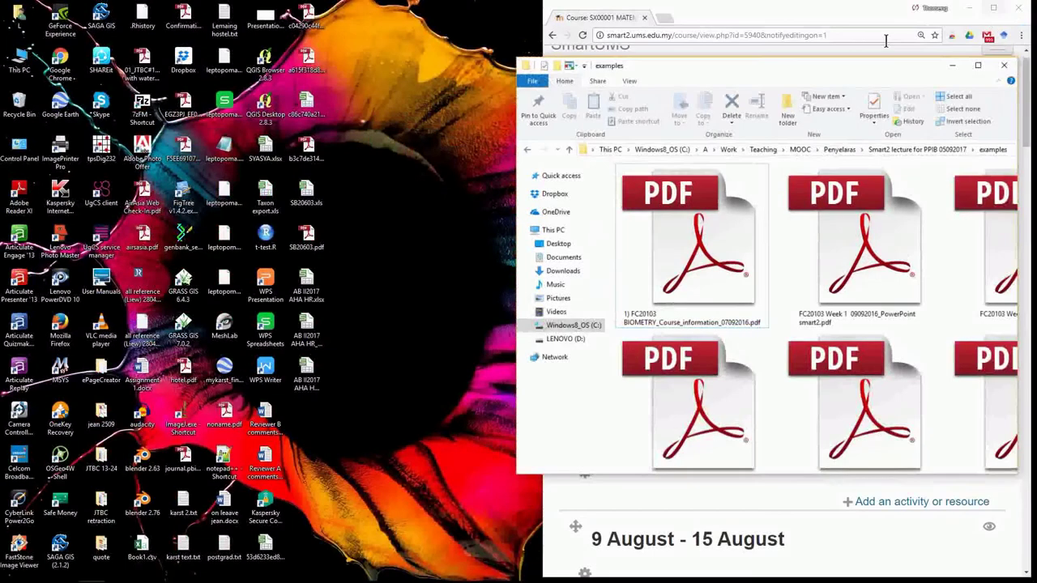
{"action": "left_click", "coordinate": [998, 5]}
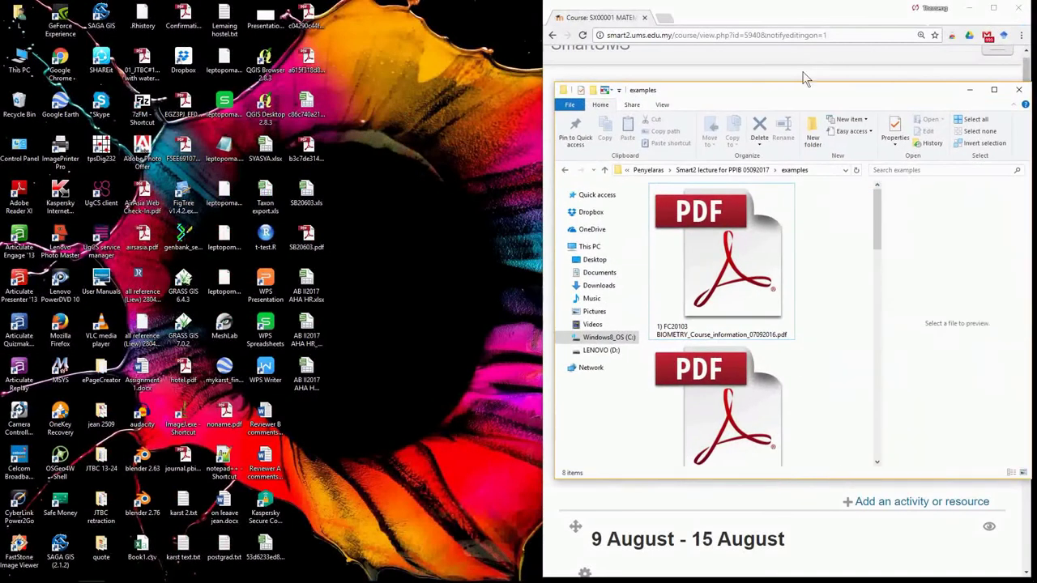
{"action": "left_click_drag", "start_coordinate": [796, 111], "coordinate": [316, 113]}
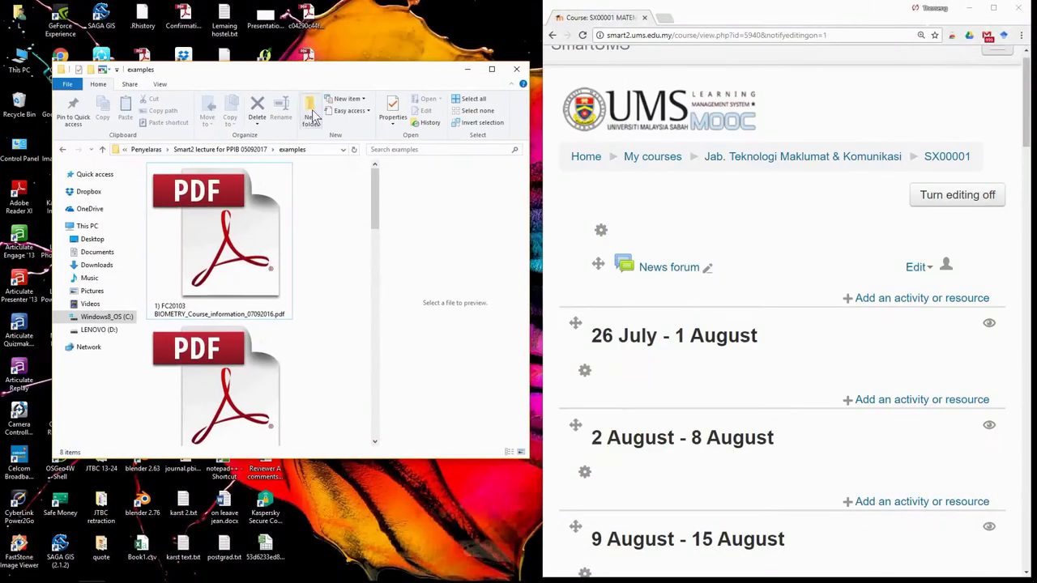
{"action": "right_click", "coordinate": [332, 210]}
{"action": "mouse_move", "coordinate": [424, 220]}
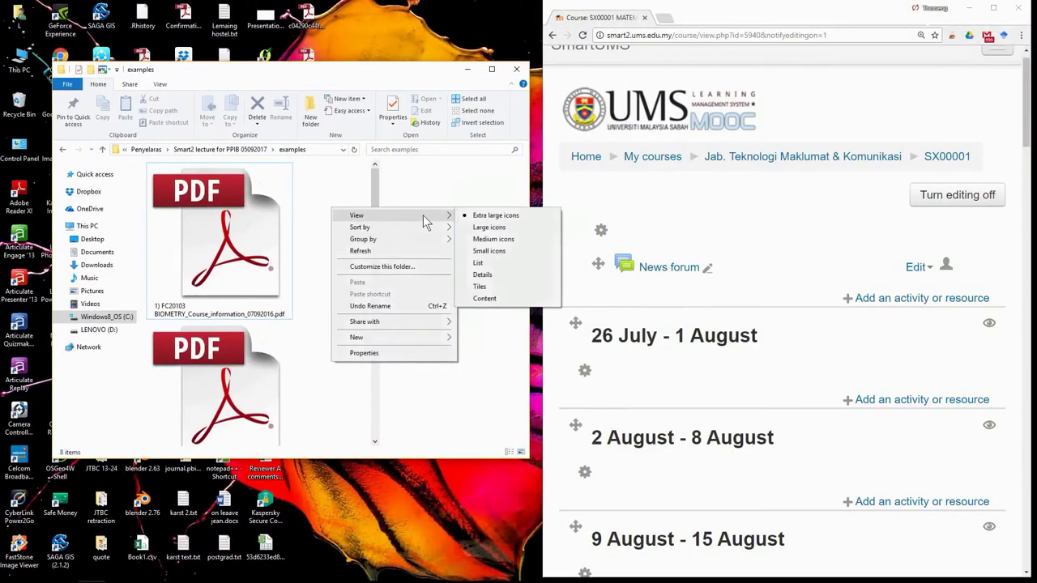
{"action": "left_click", "coordinate": [485, 266]}
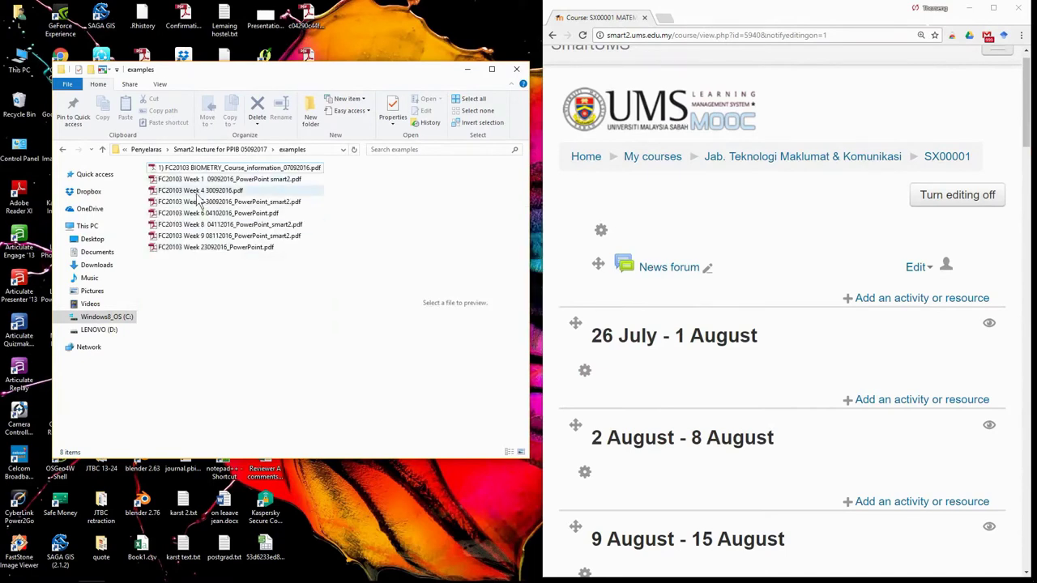
Preview the course information PDF in a widened pane, then the Week 1 lecture PDF.
{"action": "left_click", "coordinate": [194, 168]}
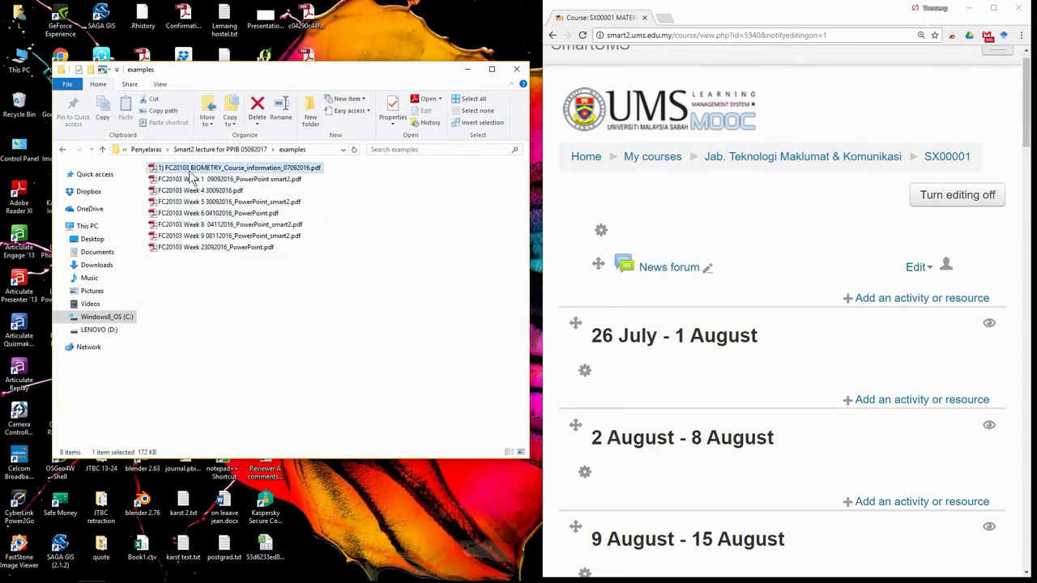
{"action": "left_click", "coordinate": [491, 69]}
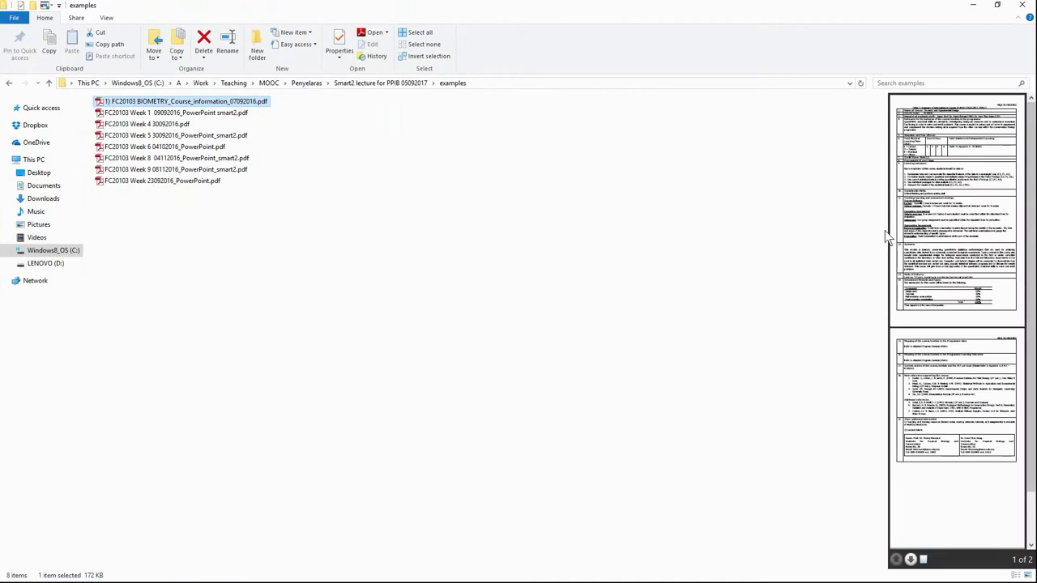
{"action": "left_click", "coordinate": [887, 226]}
{"action": "left_click", "coordinate": [172, 103]}
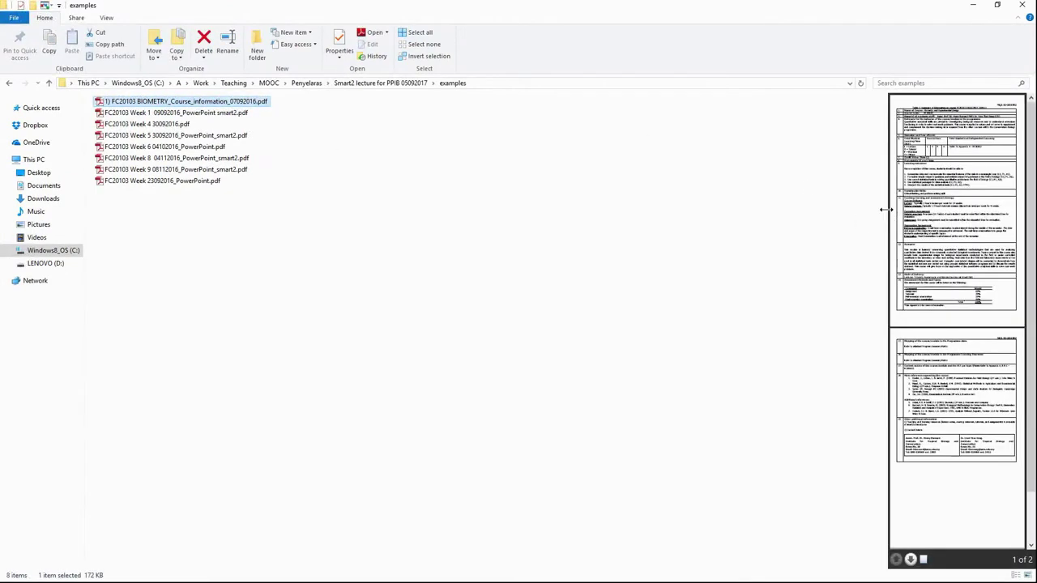
{"action": "left_click_drag", "start_coordinate": [886, 210], "coordinate": [342, 195]}
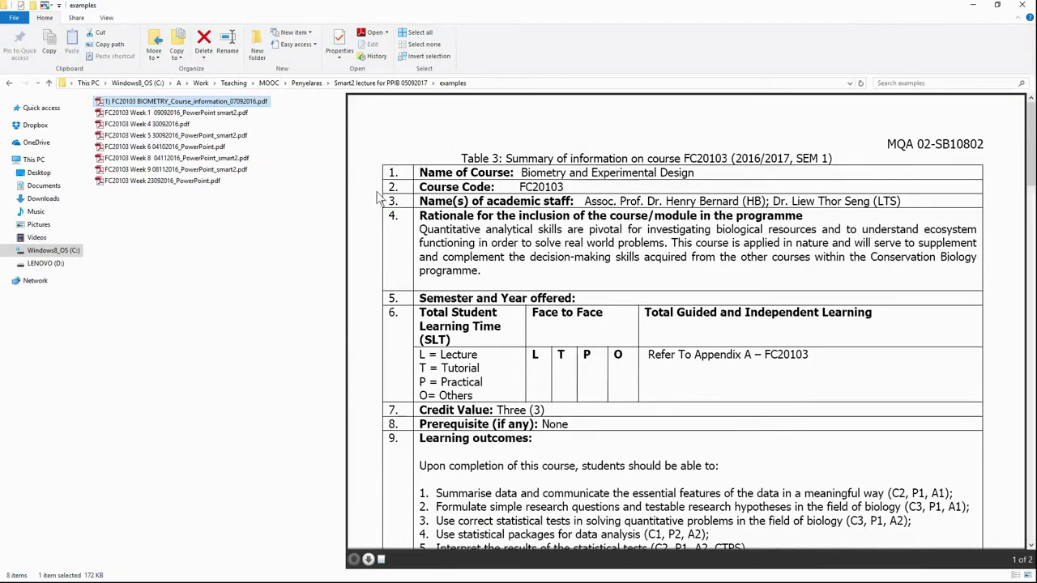
{"action": "left_click", "coordinate": [125, 116]}
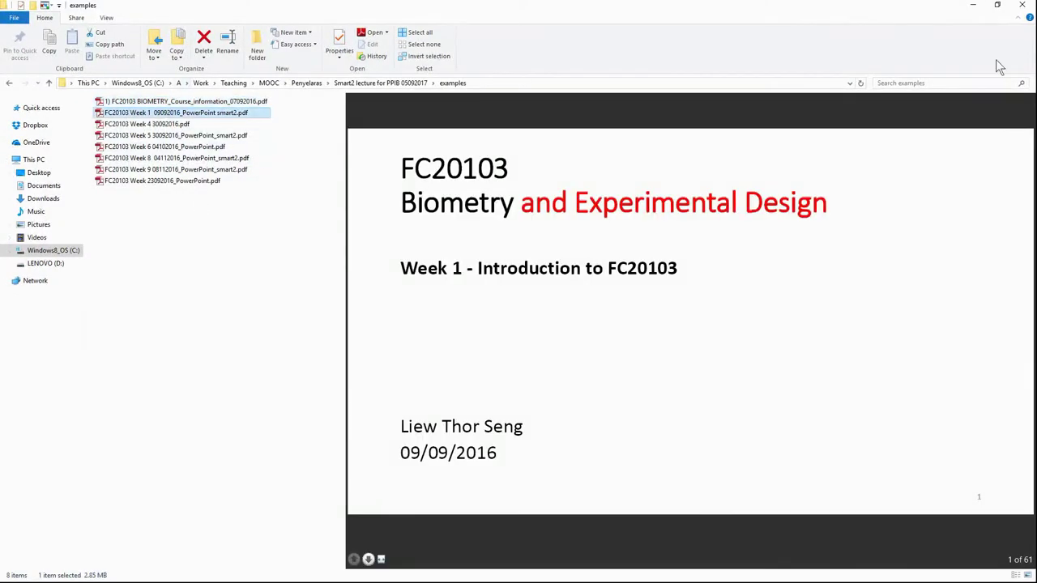
{"action": "left_click", "coordinate": [997, 5]}
{"action": "scroll", "coordinate": [808, 347], "scroll_direction": "down", "scroll_amount": 2}
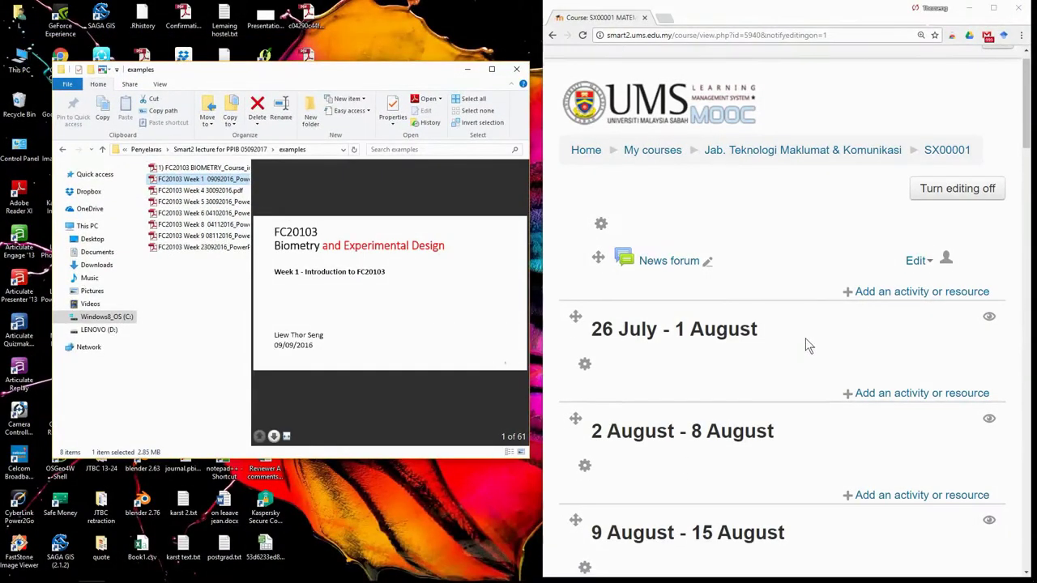
Add a Course_Synopsis resource to the 26 July - 1 August week.
{"action": "left_click", "coordinate": [905, 293]}
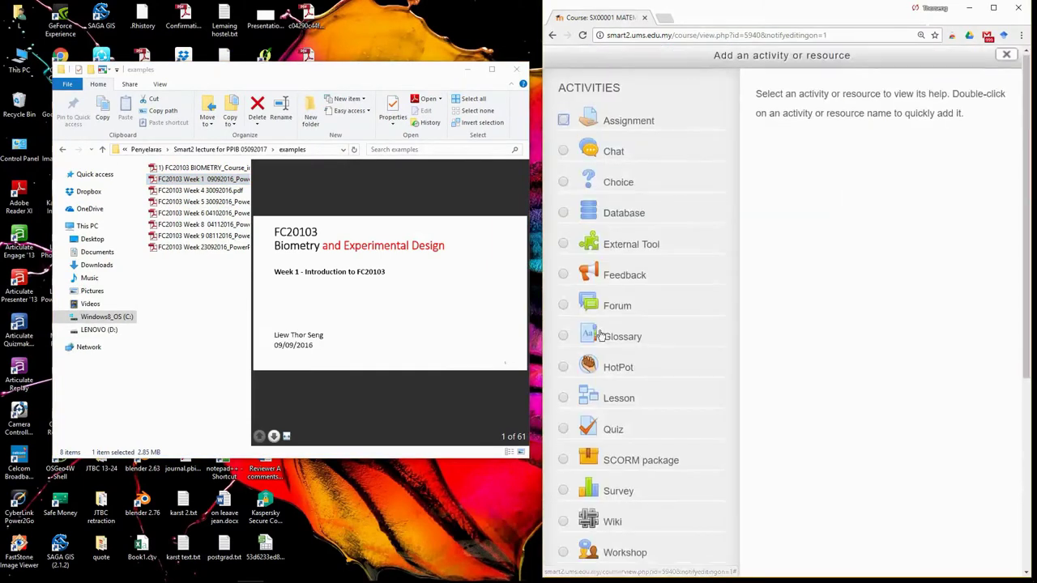
{"action": "scroll", "coordinate": [601, 336], "scroll_direction": "down", "scroll_amount": 4}
{"action": "left_click", "coordinate": [562, 339]}
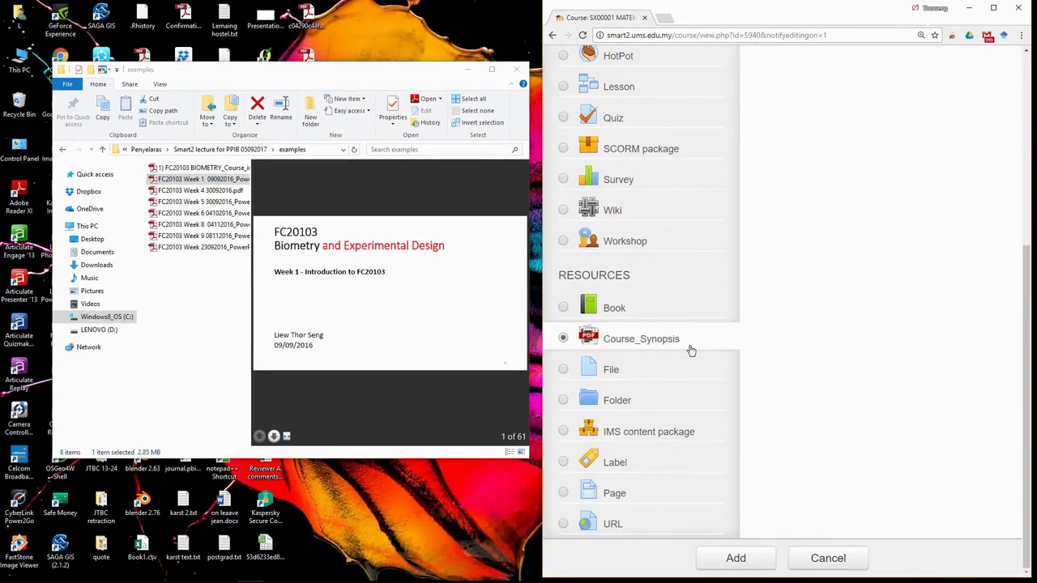
{"action": "left_click", "coordinate": [747, 559]}
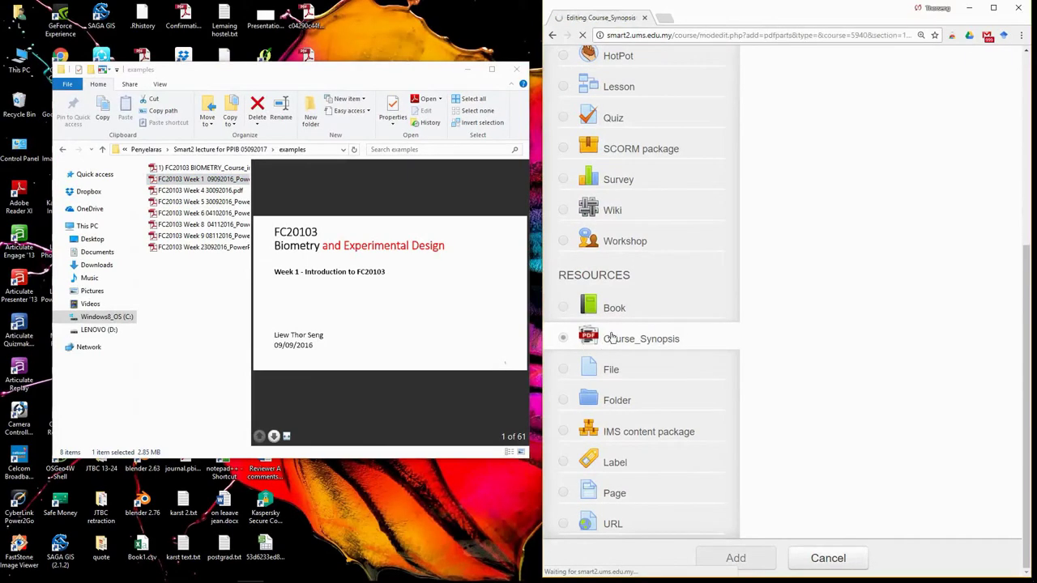
Name it synopsis, attach the FC20103 BIOMETRY course information PDF, and save.
{"action": "left_click", "coordinate": [625, 401]}
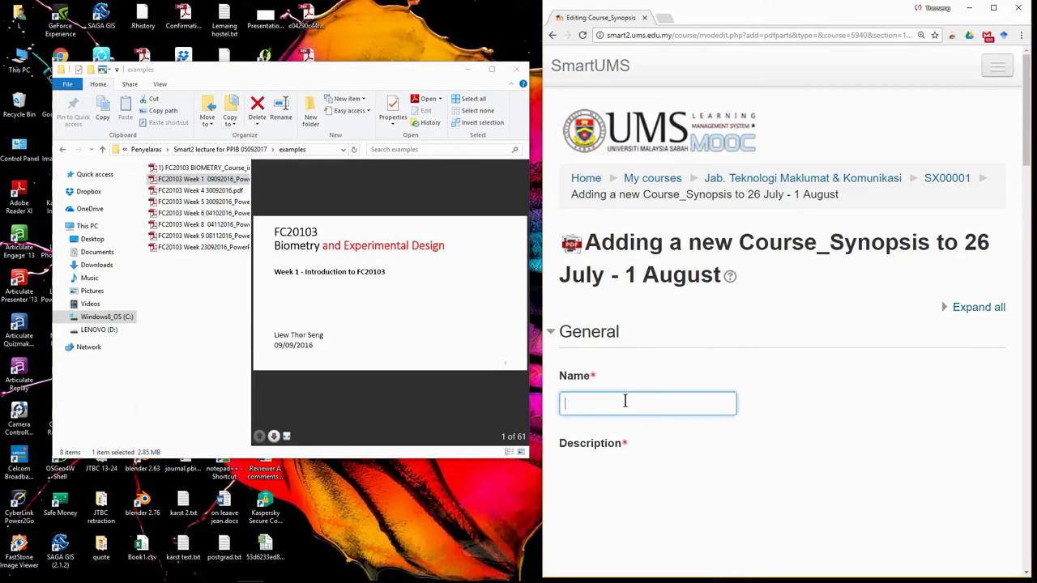
{"action": "type", "text": "synopsis"}
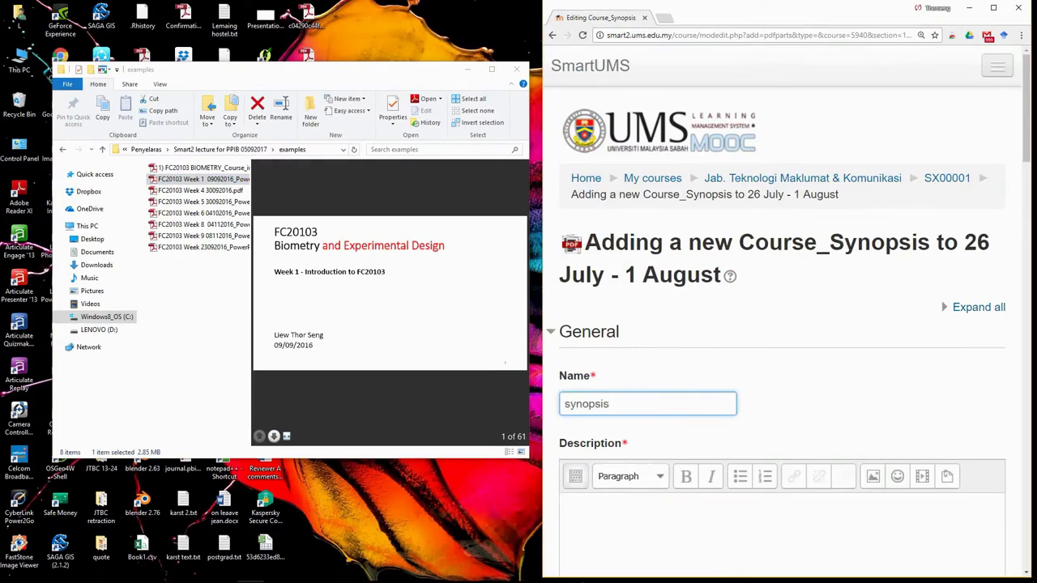
{"action": "left_click", "coordinate": [592, 517]}
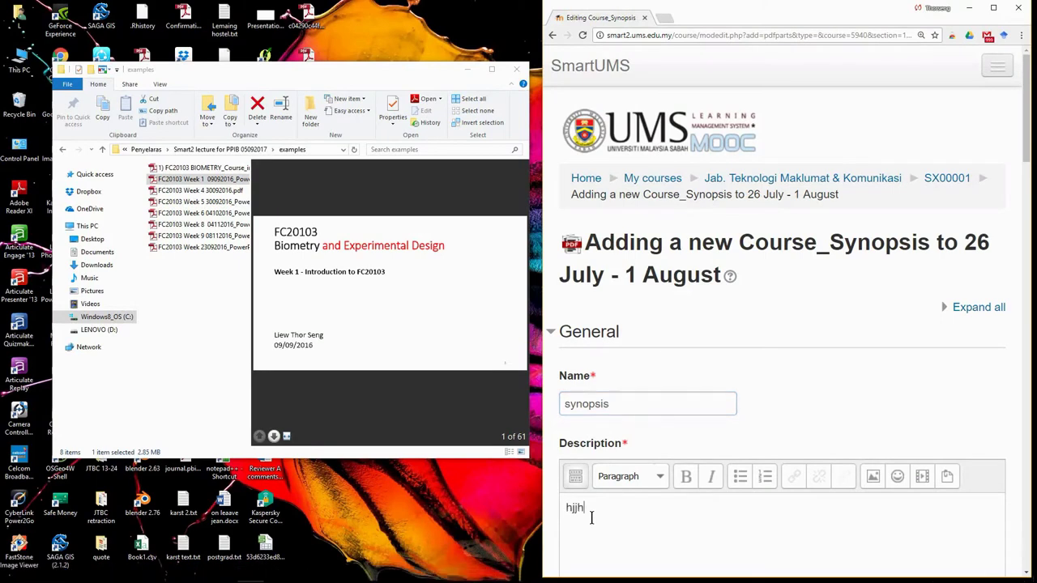
{"action": "scroll", "coordinate": [699, 385], "scroll_direction": "down", "scroll_amount": 10}
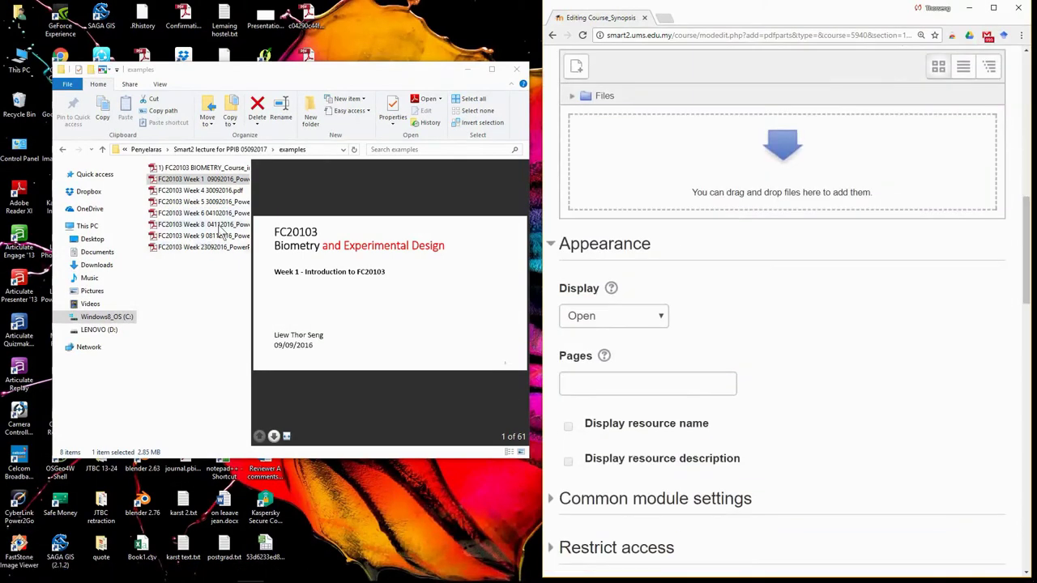
{"action": "left_click_drag", "start_coordinate": [202, 170], "coordinate": [841, 176]}
{"action": "scroll", "coordinate": [801, 289], "scroll_direction": "down", "scroll_amount": 5}
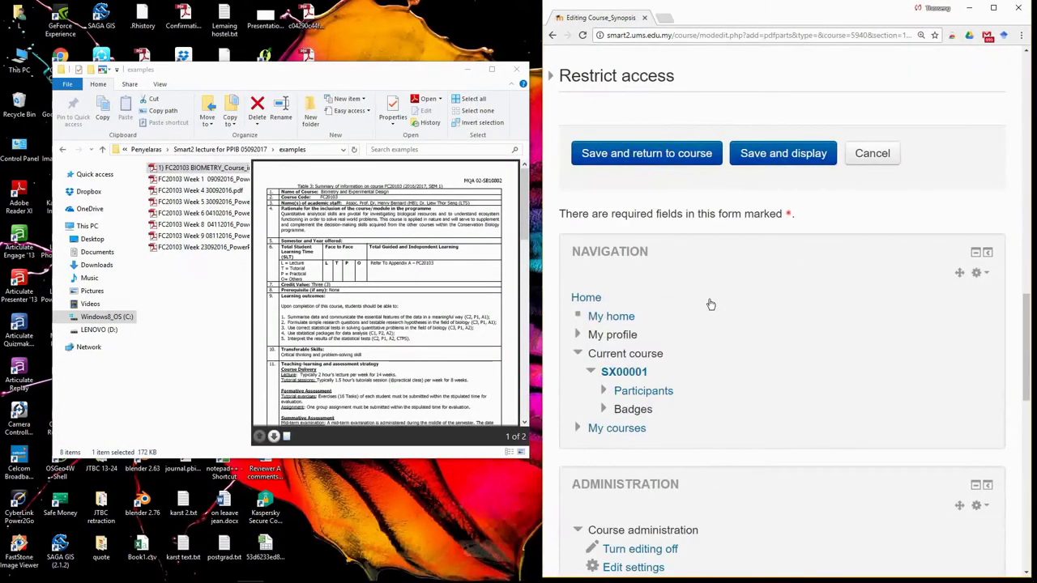
{"action": "left_click", "coordinate": [668, 158]}
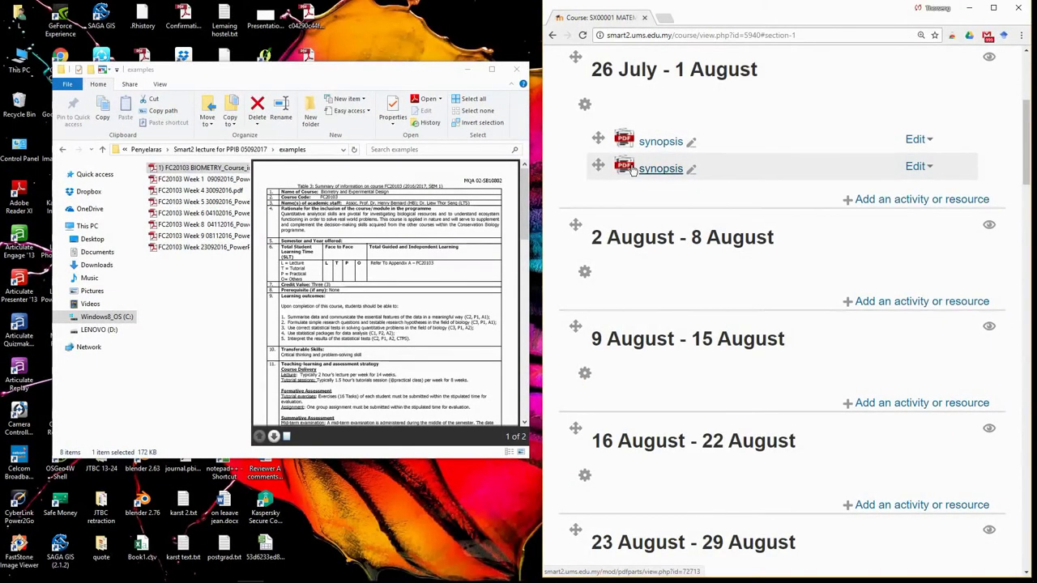
Upload the Week 1, 4, 5 and 6 lecture PDFs into the 2, 9, 16 and 23 August weeks.
{"action": "left_click", "coordinate": [201, 180]}
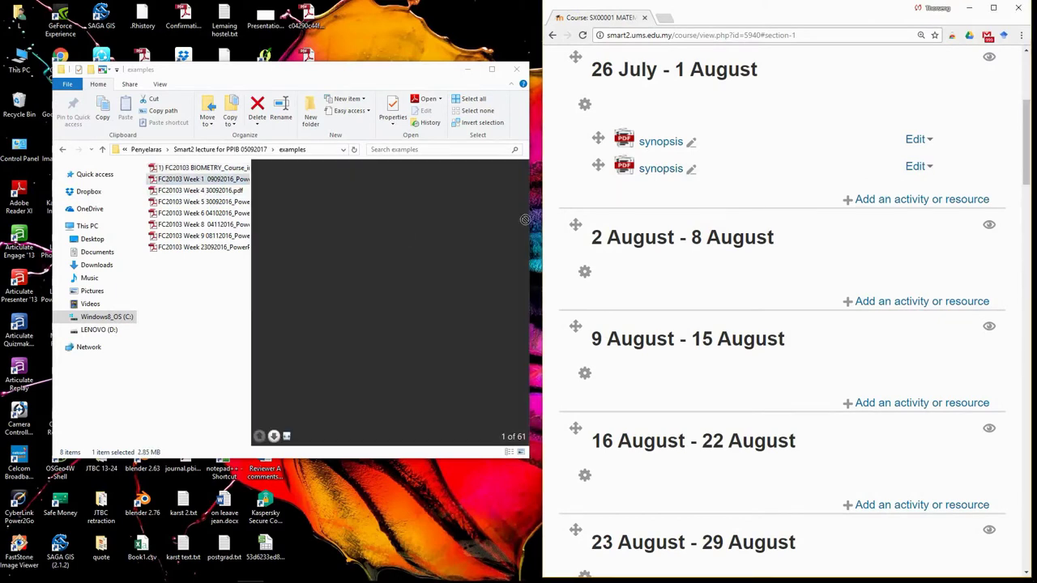
{"action": "left_click_drag", "start_coordinate": [201, 180], "coordinate": [666, 243]}
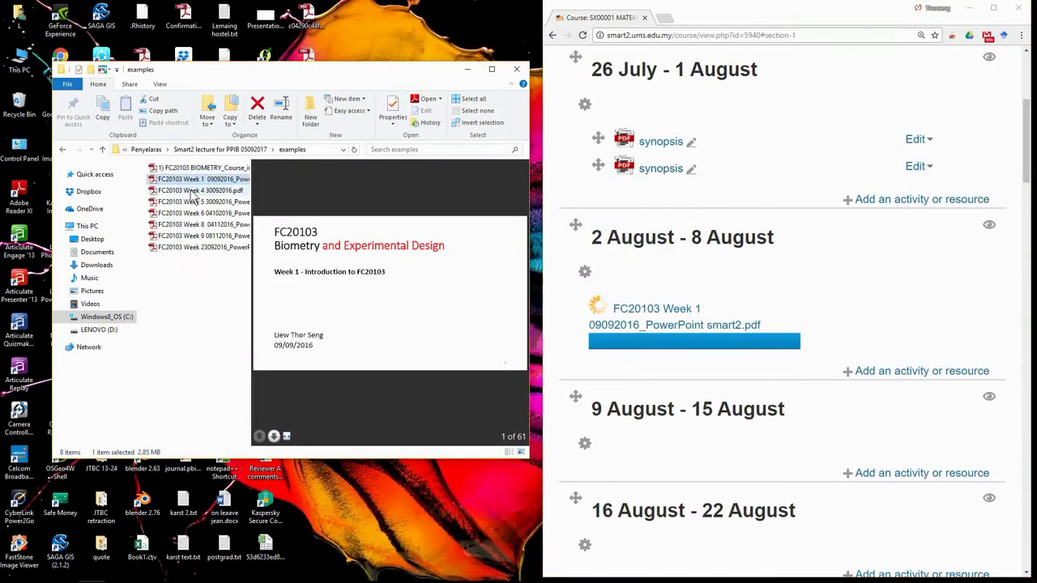
{"action": "left_click", "coordinate": [199, 192]}
{"action": "left_click_drag", "start_coordinate": [199, 191], "coordinate": [712, 415]}
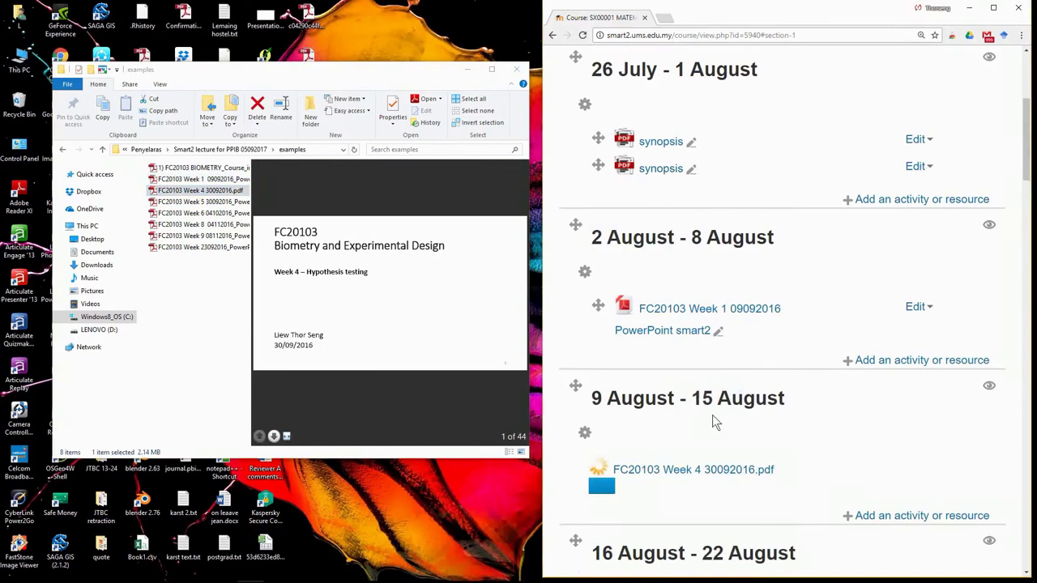
{"action": "scroll", "coordinate": [703, 410], "scroll_direction": "down", "scroll_amount": 3}
{"action": "left_click", "coordinate": [188, 203]}
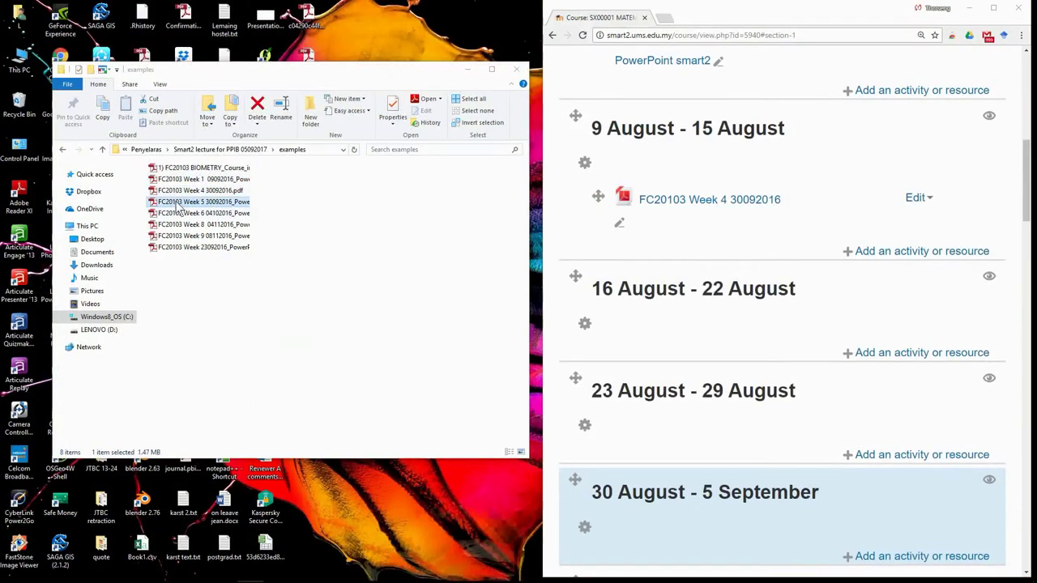
{"action": "left_click_drag", "start_coordinate": [185, 204], "coordinate": [724, 350]}
{"action": "left_click", "coordinate": [179, 214]}
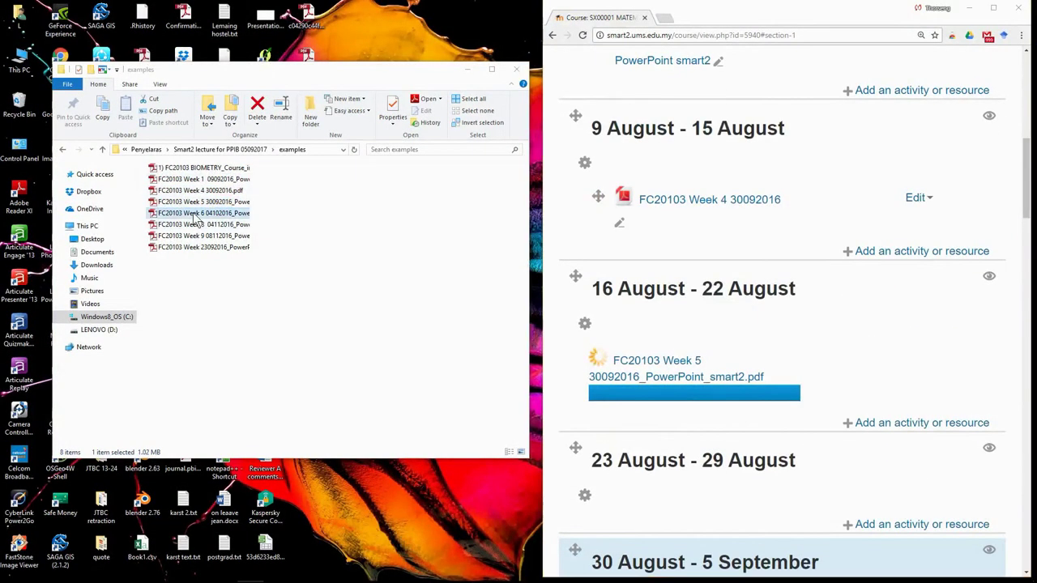
{"action": "left_click_drag", "start_coordinate": [178, 214], "coordinate": [762, 487]}
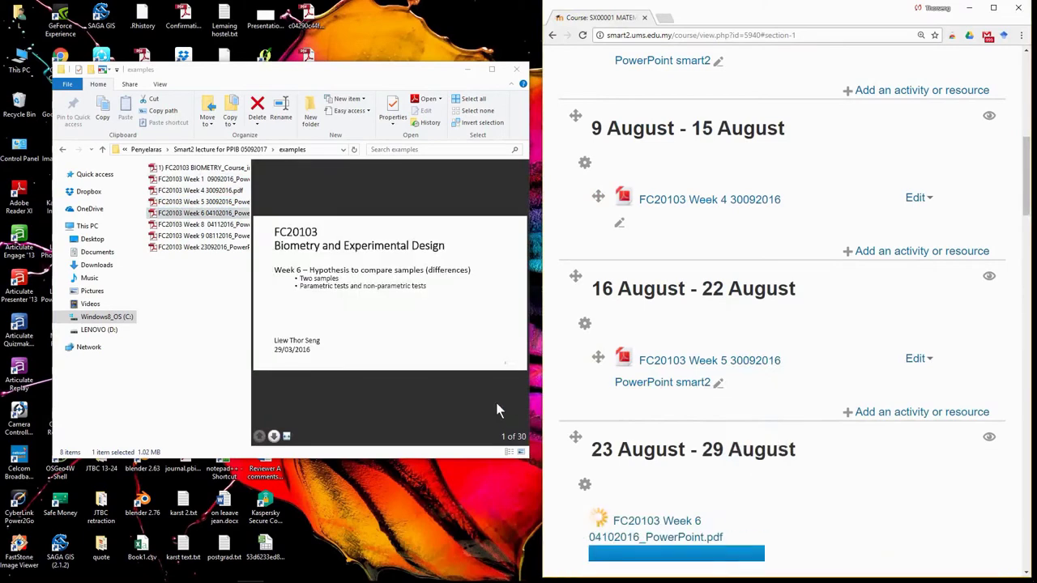
Upload the Week 8, 9 and 23092016 lecture PDFs into the 6, 13 and 20 September weeks.
{"action": "left_click", "coordinate": [191, 224]}
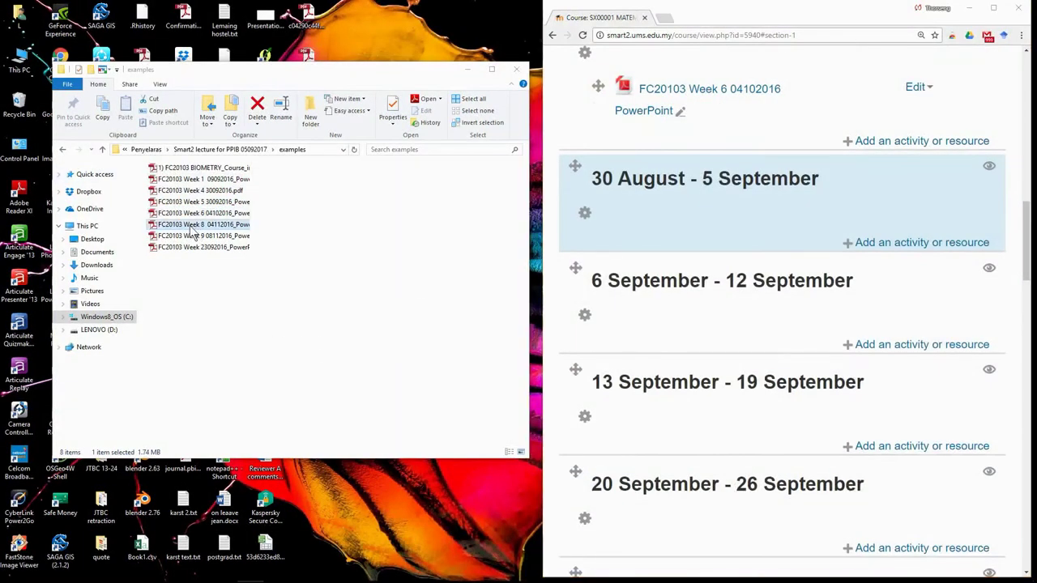
{"action": "left_click_drag", "start_coordinate": [191, 224], "coordinate": [745, 300]}
{"action": "left_click", "coordinate": [193, 237]}
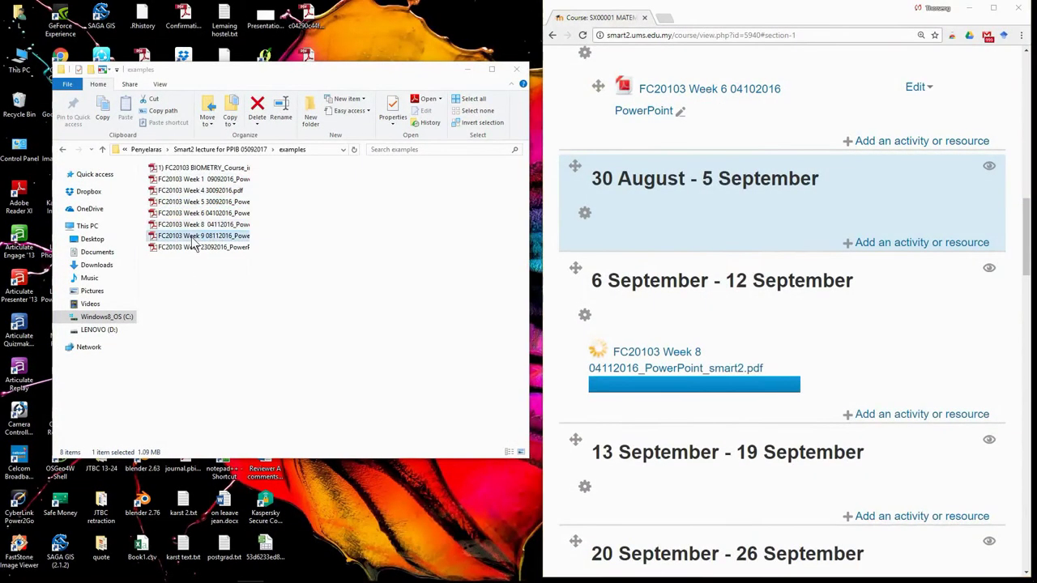
{"action": "left_click_drag", "start_coordinate": [193, 241], "coordinate": [718, 481]}
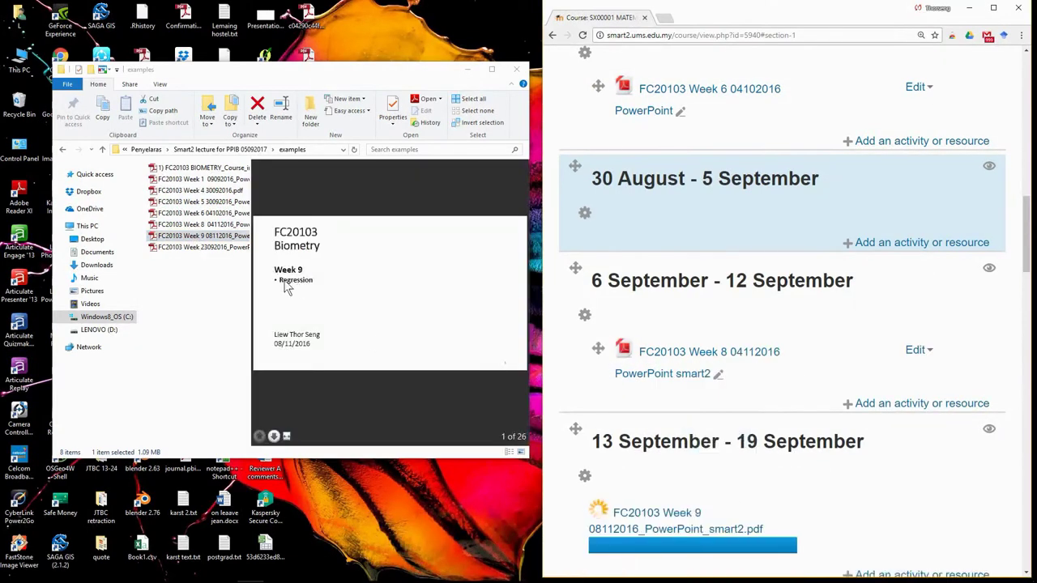
{"action": "scroll", "coordinate": [760, 311], "scroll_direction": "down", "scroll_amount": 3}
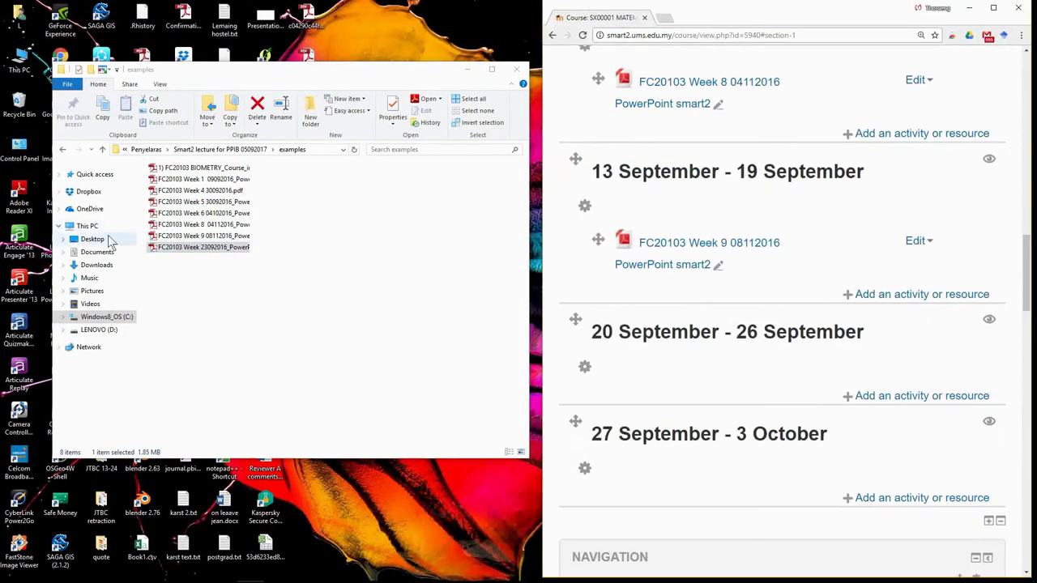
{"action": "left_click", "coordinate": [166, 247]}
{"action": "left_click_drag", "start_coordinate": [166, 247], "coordinate": [753, 397]}
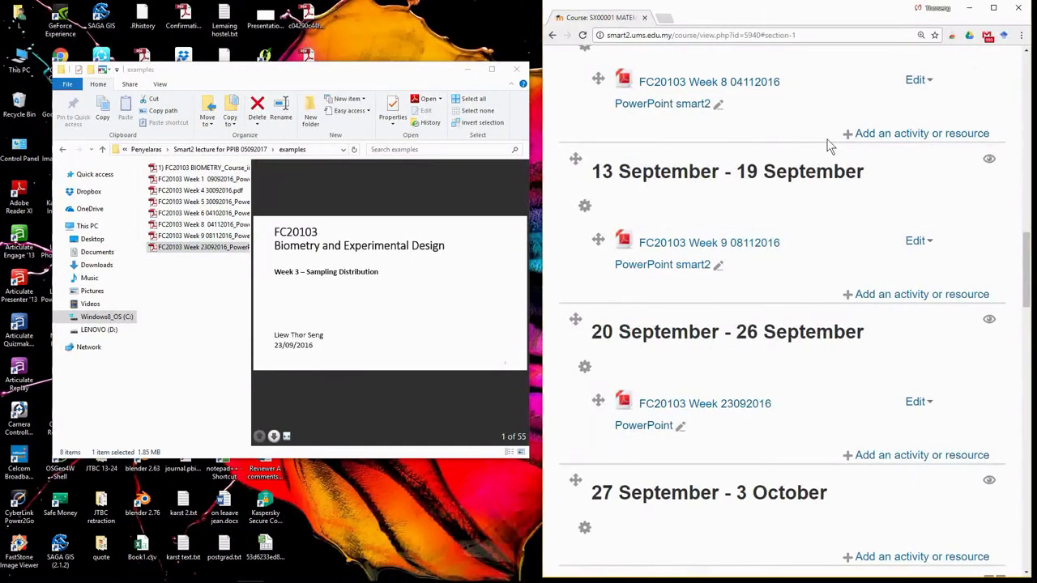
Add a Forum activity to the 6–12 September week.
{"action": "left_click", "coordinate": [910, 134]}
{"action": "left_click", "coordinate": [566, 310]}
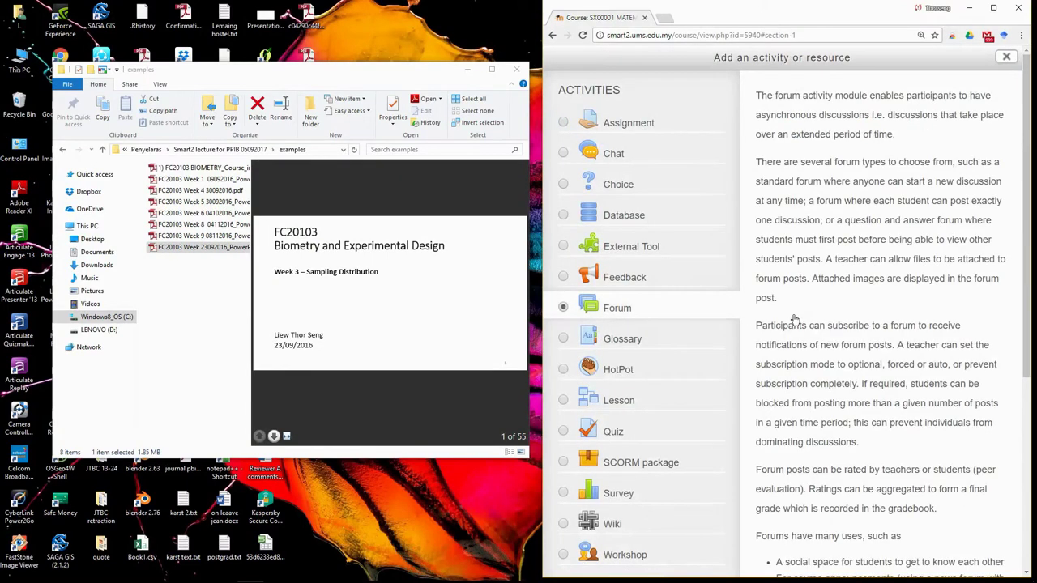
{"action": "scroll", "coordinate": [794, 324], "scroll_direction": "down", "scroll_amount": 4}
{"action": "left_click", "coordinate": [734, 558]}
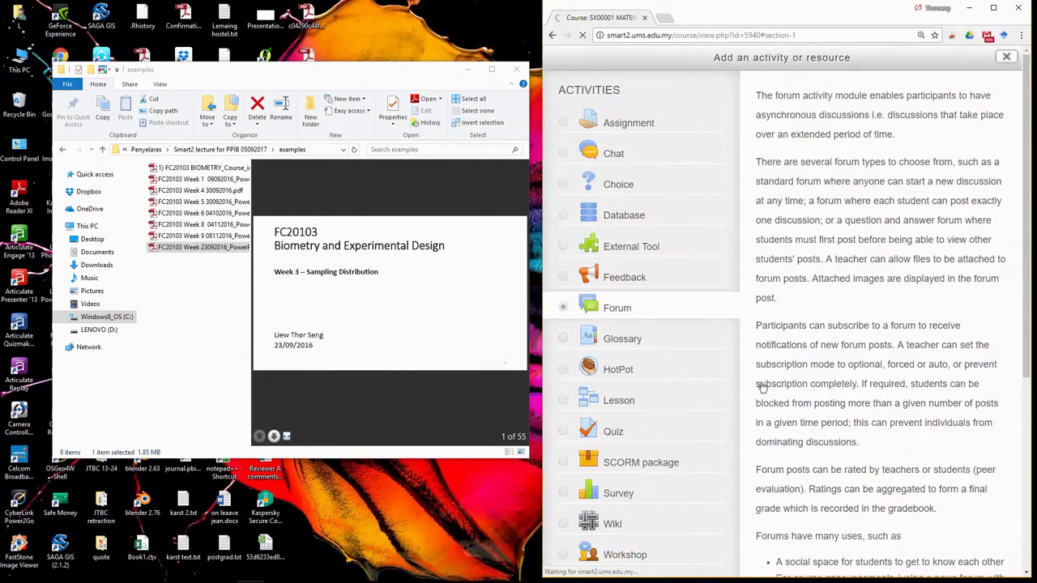
{"action": "scroll", "coordinate": [855, 304], "scroll_direction": "down", "scroll_amount": 4}
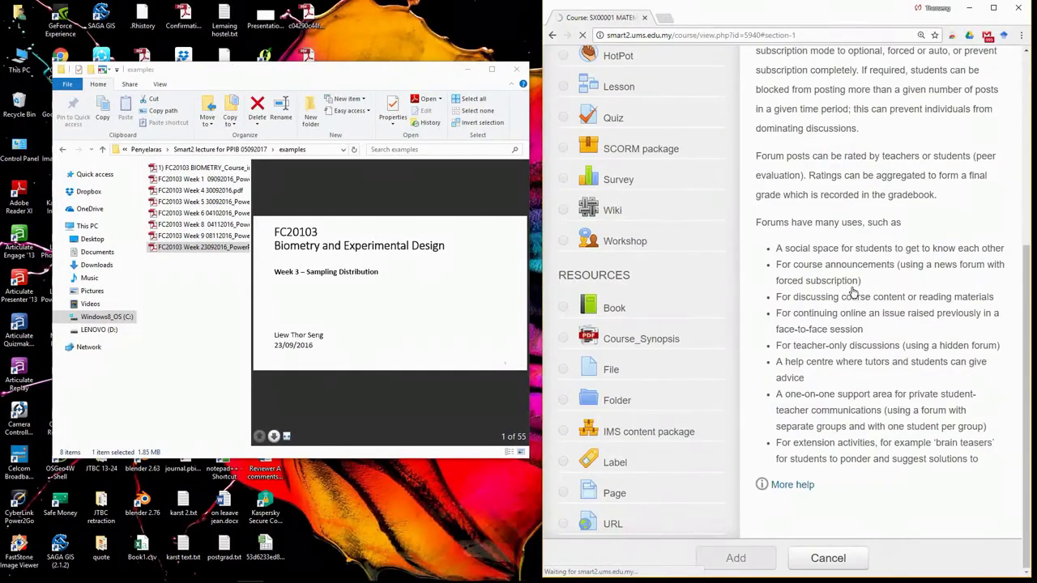
Name the forum Disgkkjlkkj, add a short description, and save it to the course.
{"action": "left_click", "coordinate": [650, 406]}
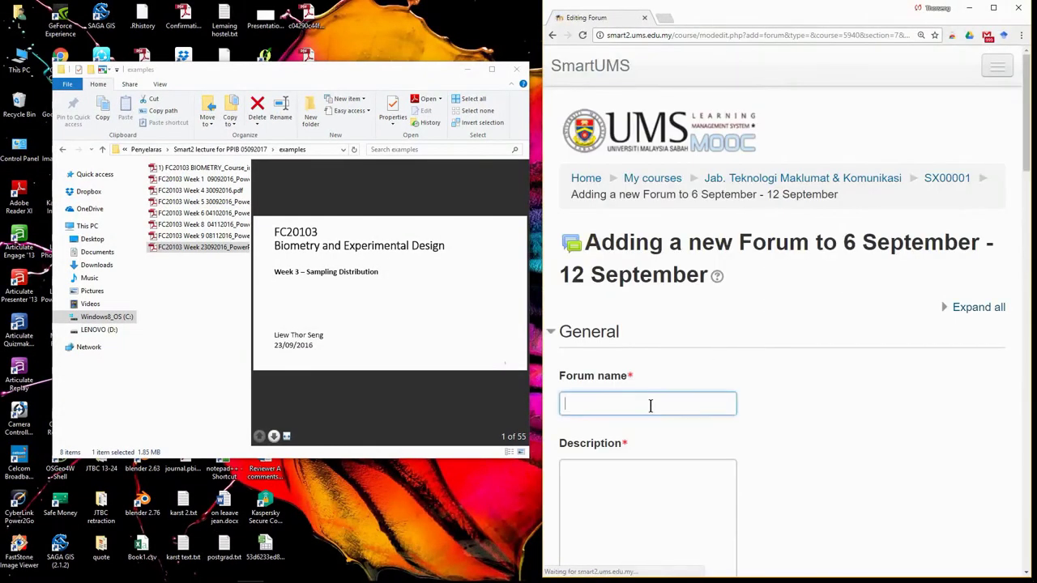
{"action": "type", "text": "Dis"}
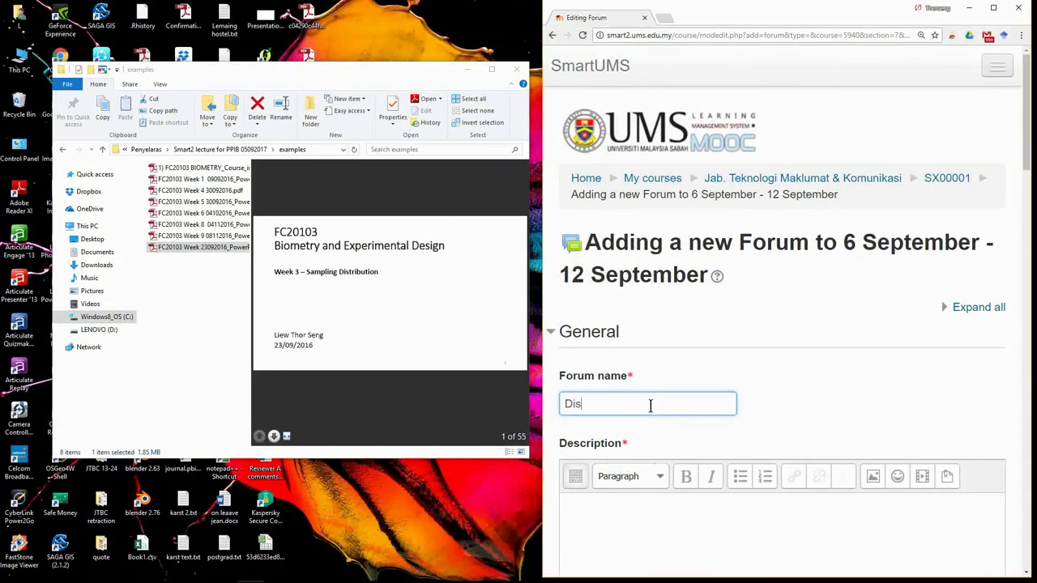
{"action": "type", "text": "gkkjlkkj"}
{"action": "scroll", "coordinate": [618, 411], "scroll_direction": "down", "scroll_amount": 1}
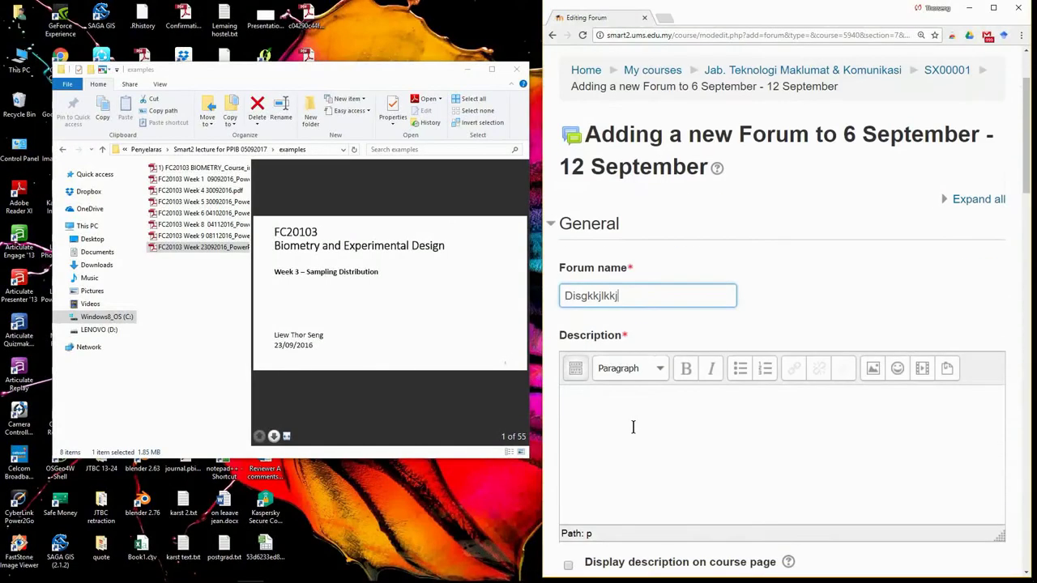
{"action": "left_click", "coordinate": [628, 436]}
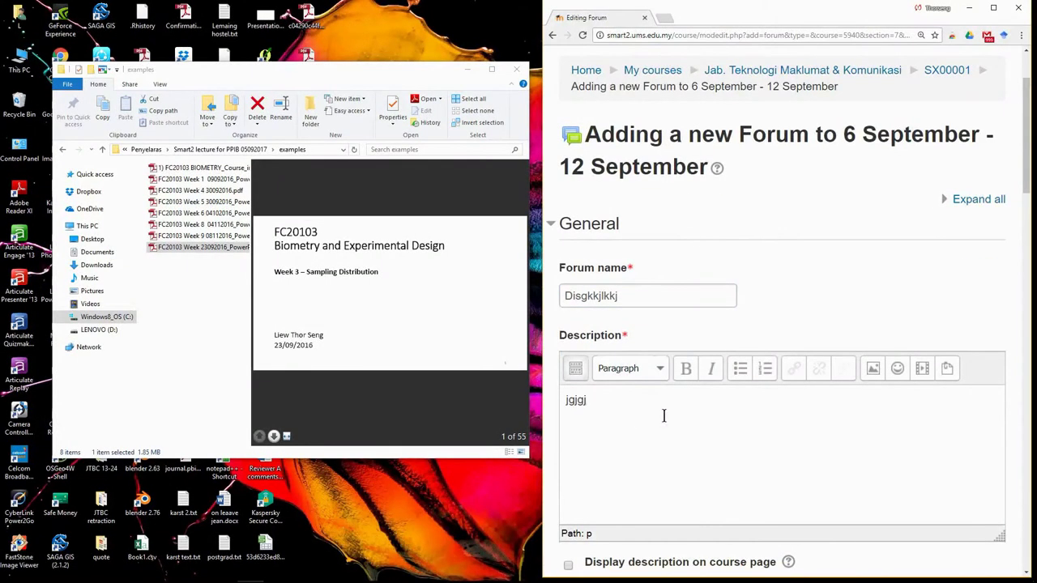
{"action": "scroll", "coordinate": [680, 422], "scroll_direction": "down", "scroll_amount": 10}
{"action": "scroll", "coordinate": [685, 283], "scroll_direction": "up", "scroll_amount": 3}
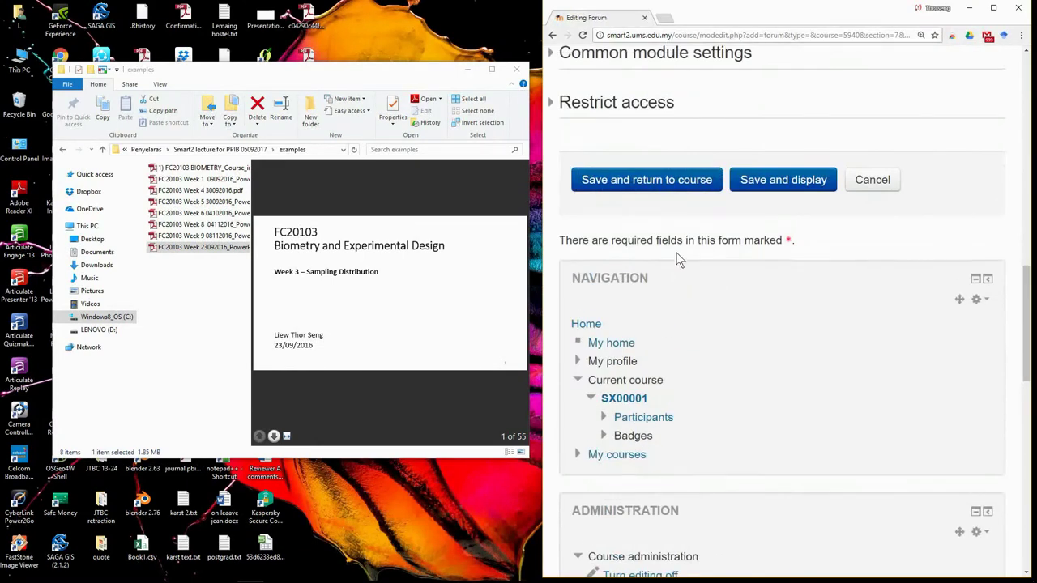
{"action": "scroll", "coordinate": [673, 267], "scroll_direction": "up", "scroll_amount": 10}
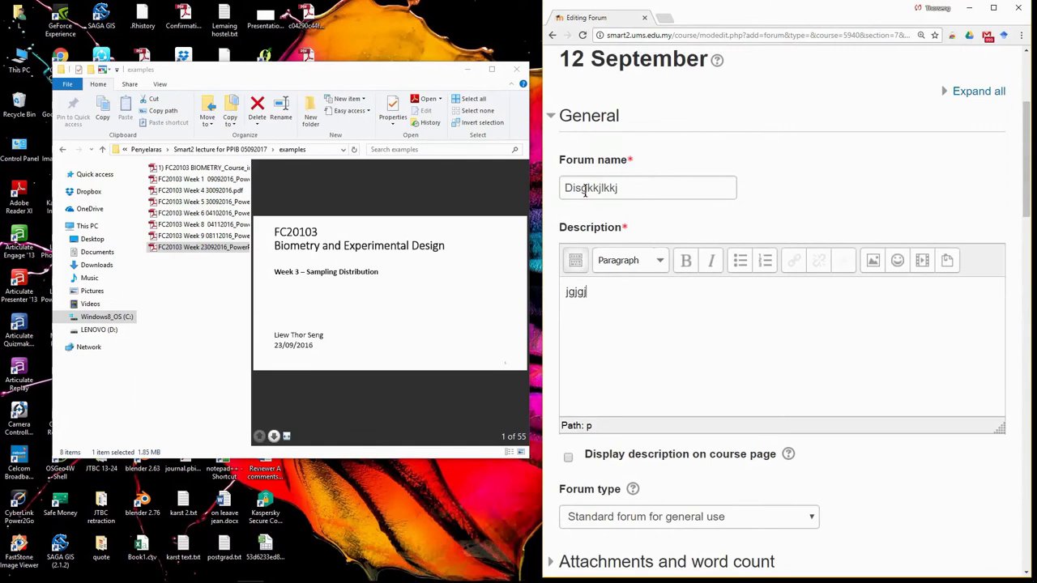
{"action": "scroll", "coordinate": [713, 340], "scroll_direction": "down", "scroll_amount": 8}
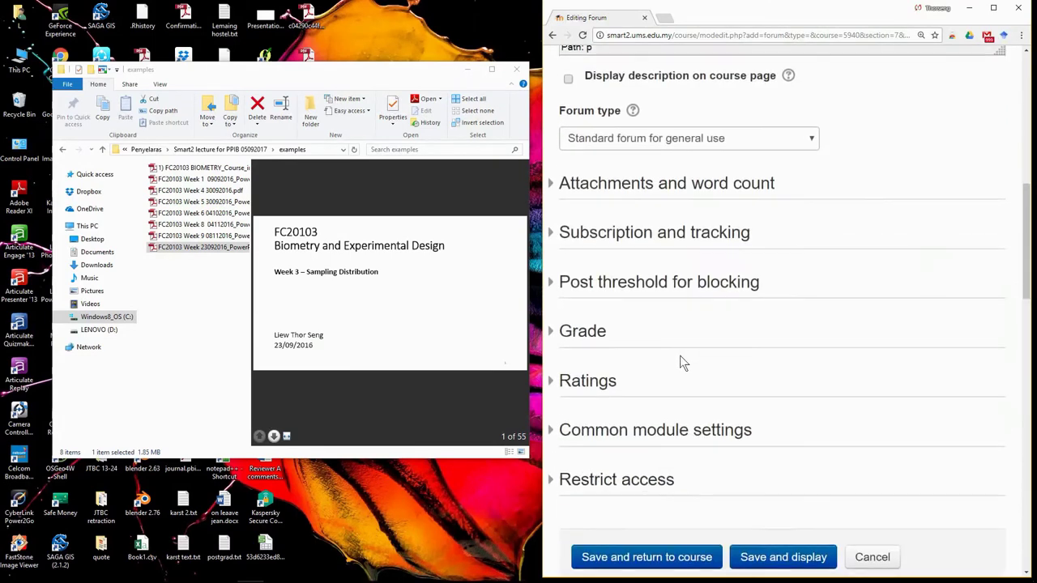
{"action": "left_click", "coordinate": [637, 290]}
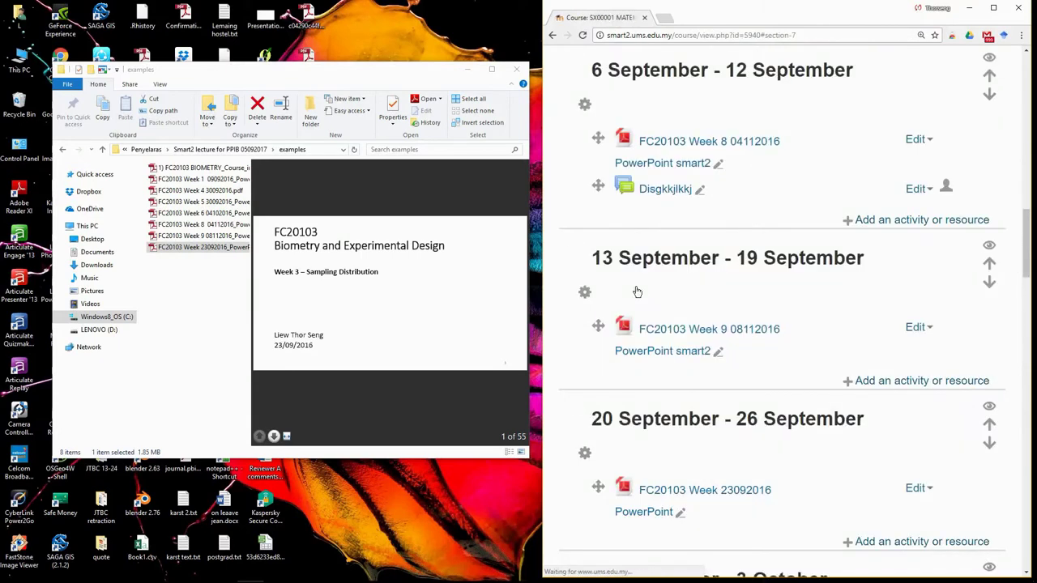
Duplicate the Disgkkjlkkj forum twice, moving the copies into 13–19 and 20–26 September.
{"action": "left_click", "coordinate": [915, 189]}
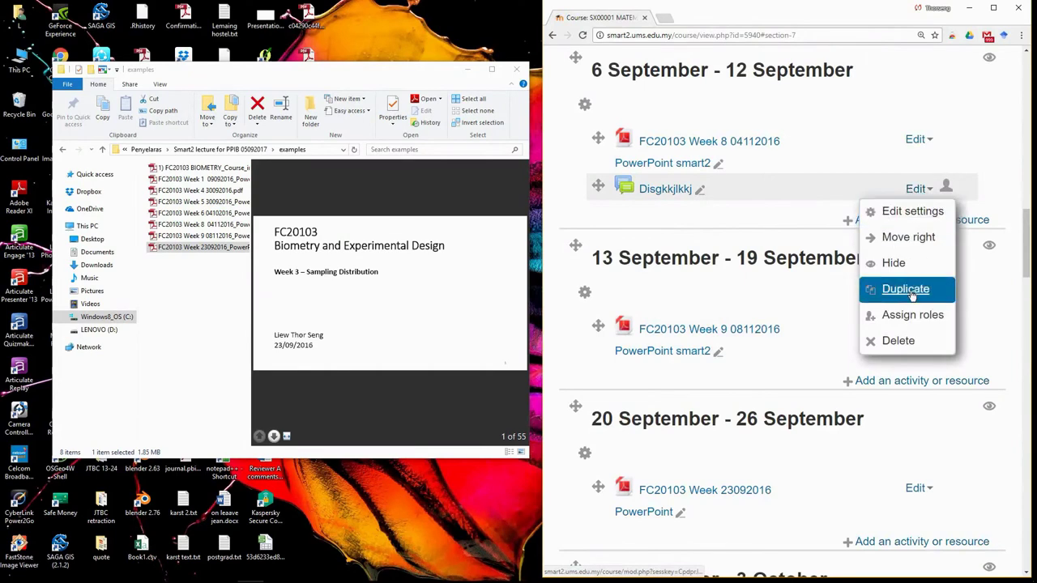
{"action": "left_click", "coordinate": [895, 287]}
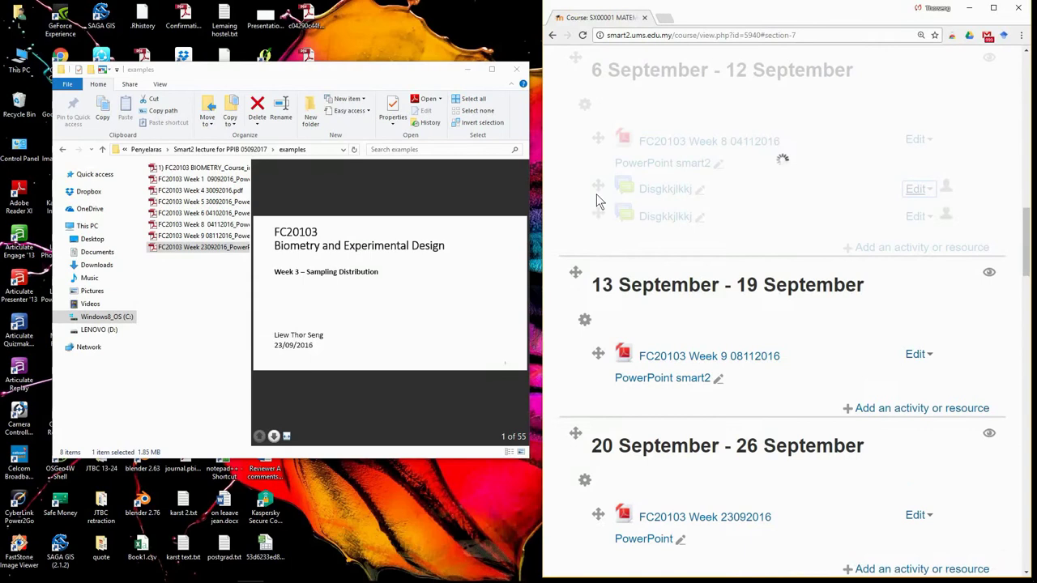
{"action": "left_click_drag", "start_coordinate": [600, 214], "coordinate": [600, 375]}
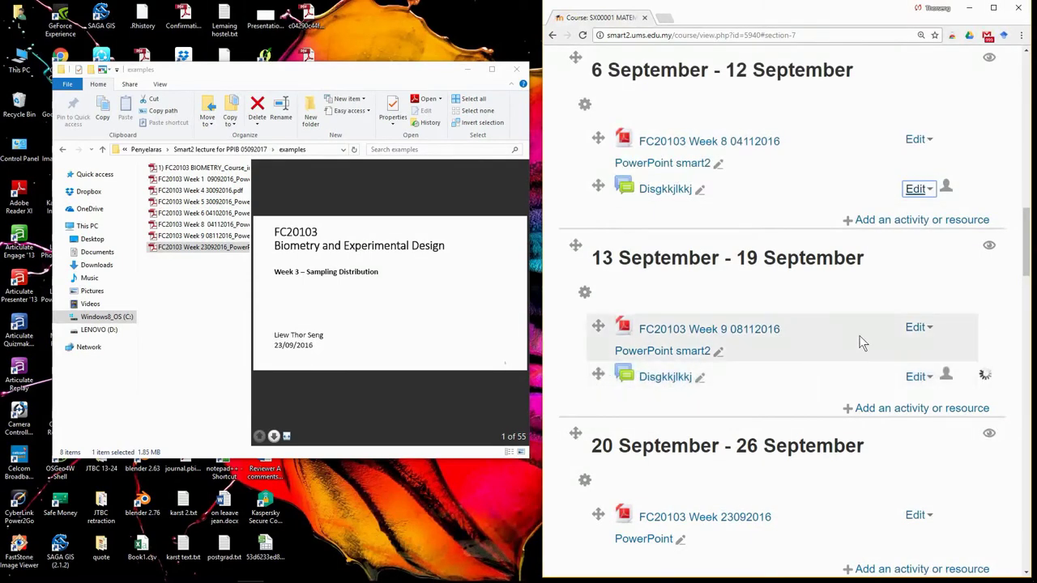
{"action": "scroll", "coordinate": [862, 343], "scroll_direction": "down", "scroll_amount": 2}
{"action": "left_click", "coordinate": [915, 268]}
{"action": "left_click", "coordinate": [897, 372]}
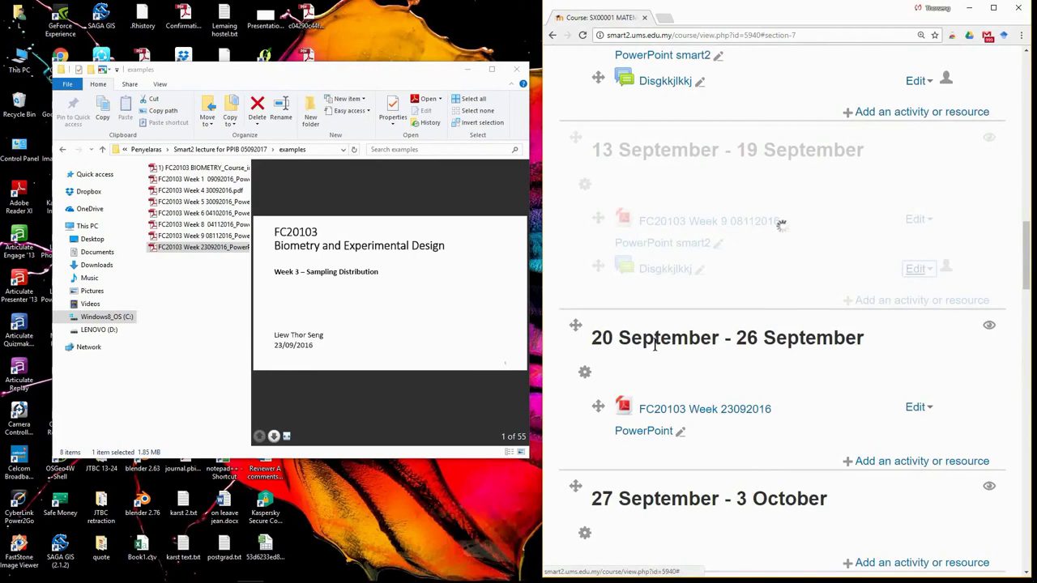
{"action": "left_click_drag", "start_coordinate": [598, 294], "coordinate": [615, 460]}
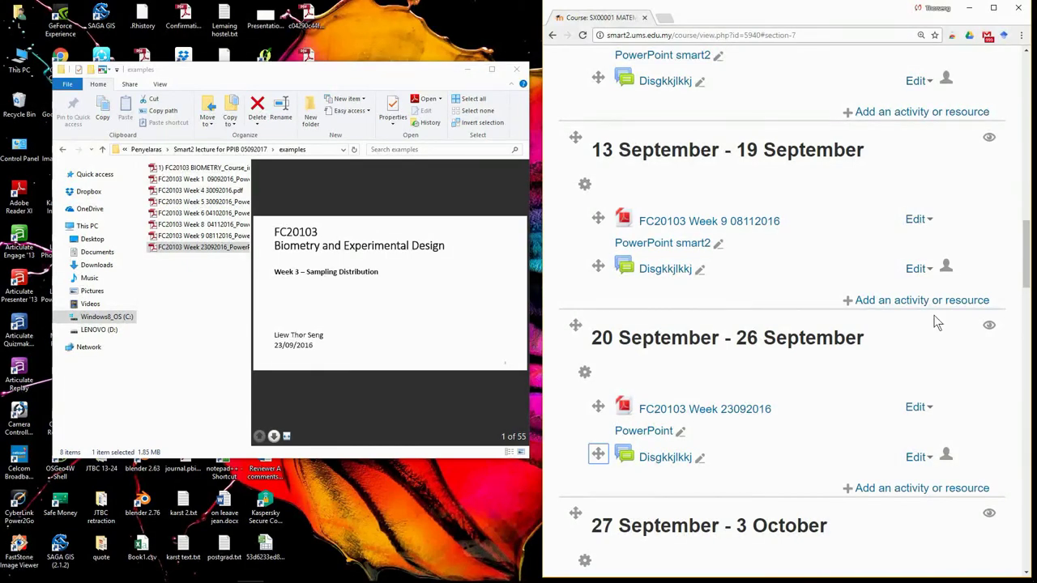
Add an Assignment activity to the 23–29 August week.
{"action": "scroll", "coordinate": [933, 322], "scroll_direction": "down", "scroll_amount": 3}
{"action": "scroll", "coordinate": [916, 323], "scroll_direction": "up", "scroll_amount": 8}
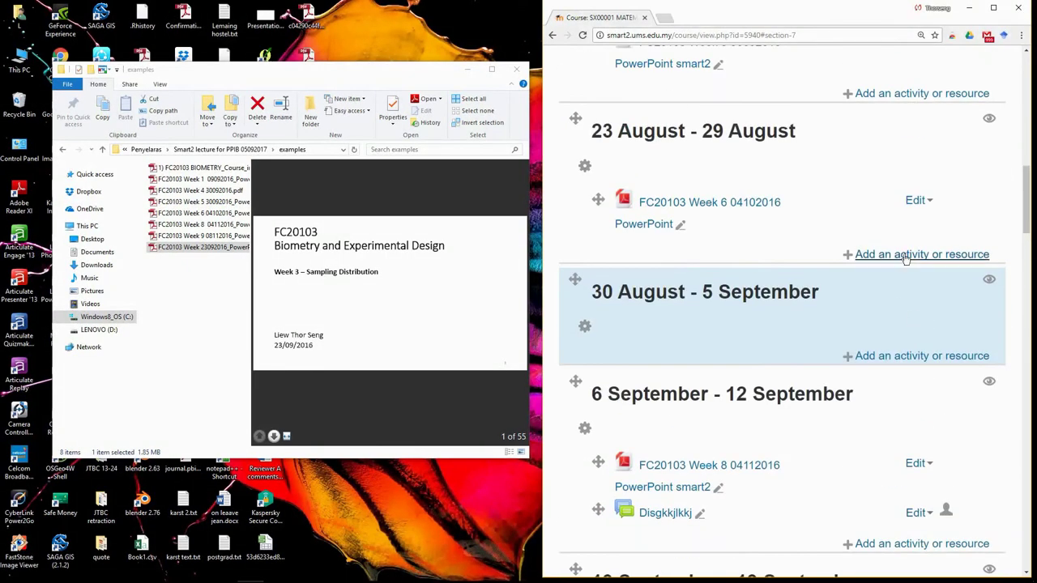
{"action": "left_click", "coordinate": [932, 254]}
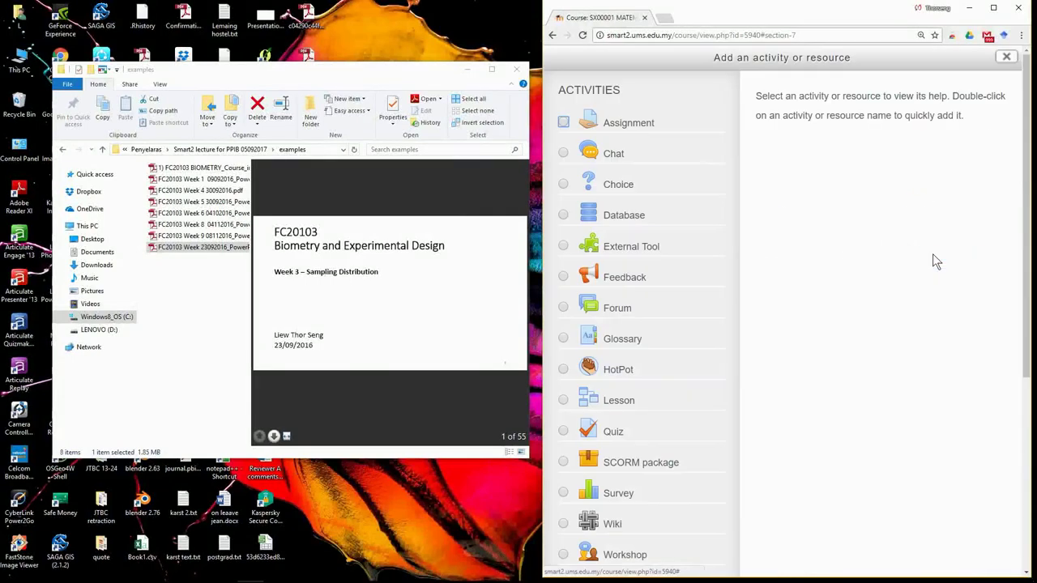
{"action": "left_click", "coordinate": [562, 123]}
{"action": "scroll", "coordinate": [853, 369], "scroll_direction": "down", "scroll_amount": 5}
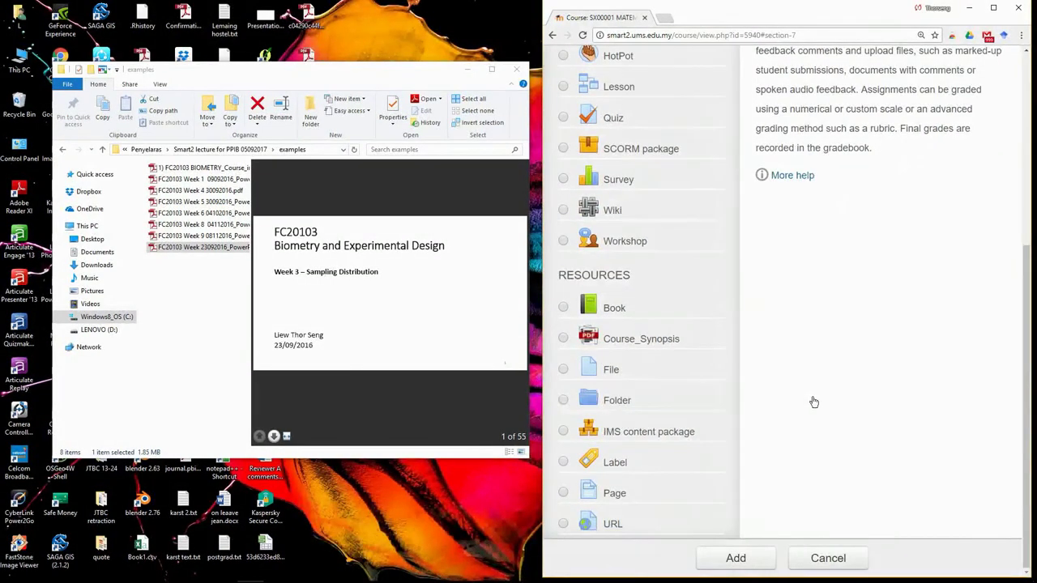
{"action": "left_click", "coordinate": [735, 557]}
{"action": "scroll", "coordinate": [765, 518], "scroll_direction": "down", "scroll_amount": 4}
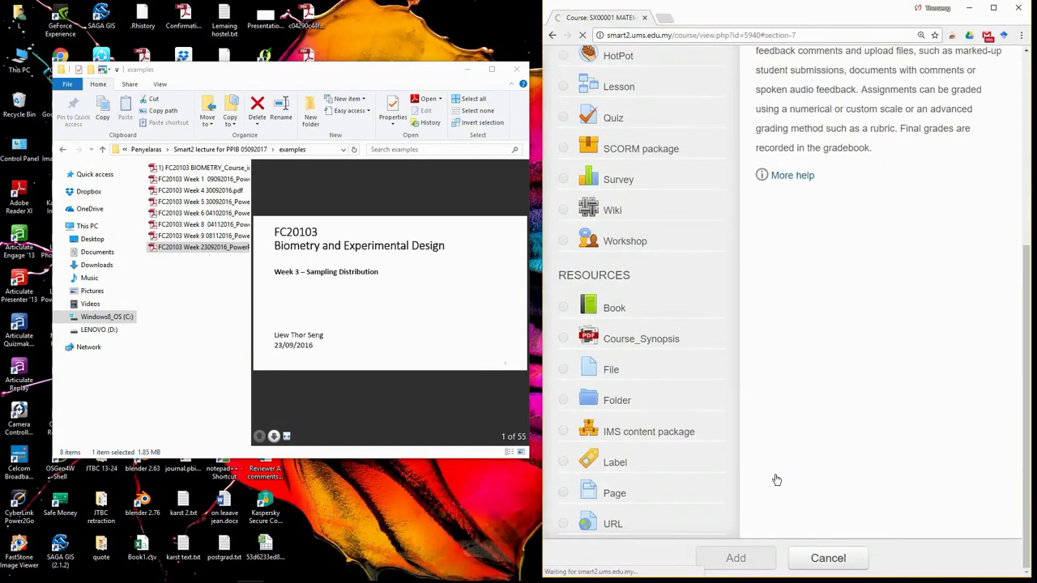
{"action": "scroll", "coordinate": [776, 479], "scroll_direction": "down", "scroll_amount": 3}
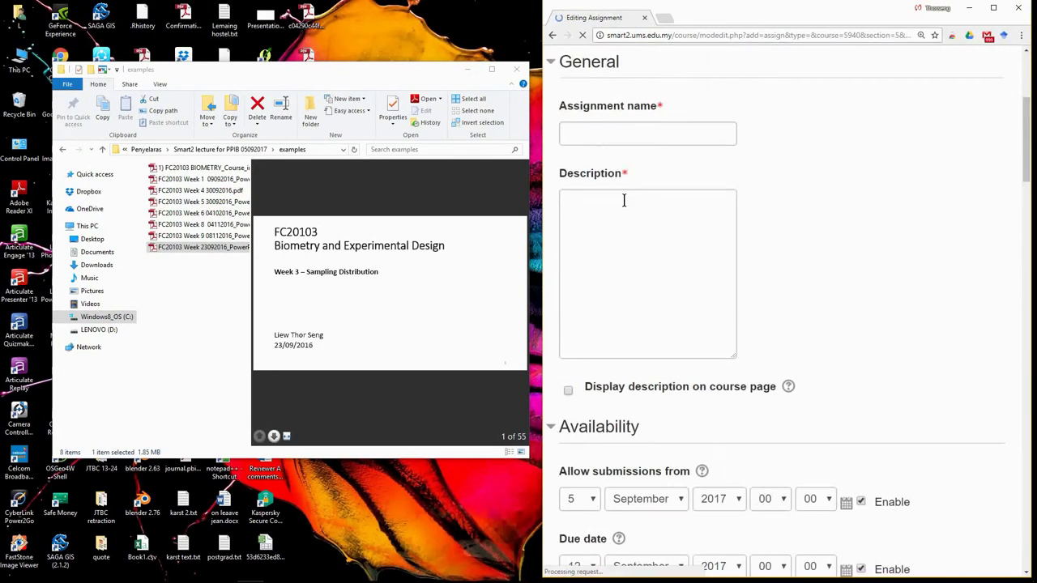
Name the assignment ghghjj, give it the description hjhj, and save it to the course.
{"action": "left_click", "coordinate": [633, 132]}
{"action": "type", "text": "ghghjj"}
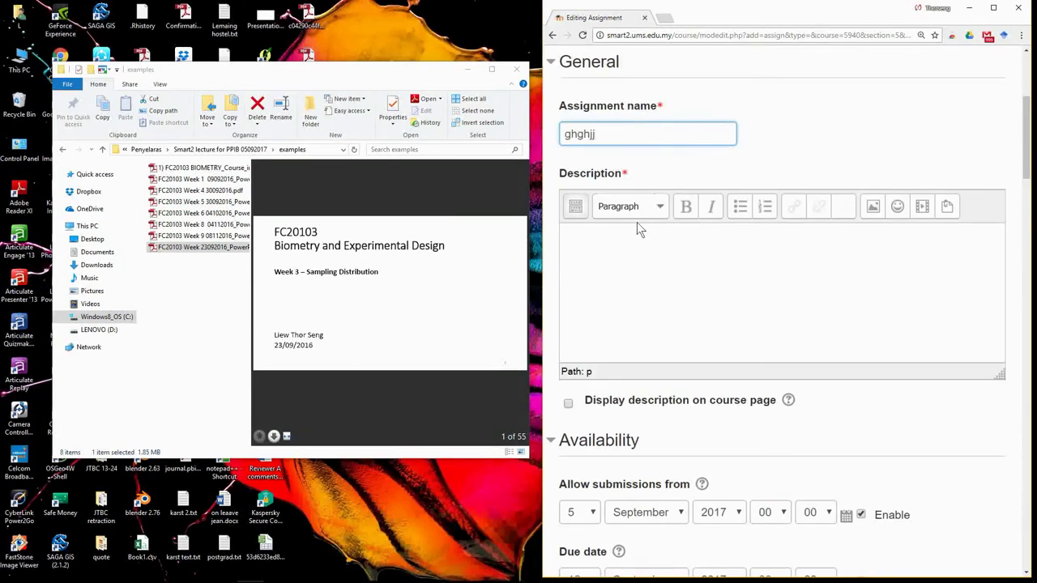
{"action": "left_click", "coordinate": [633, 236]}
{"action": "type", "text": "hjhjhjhjh"}
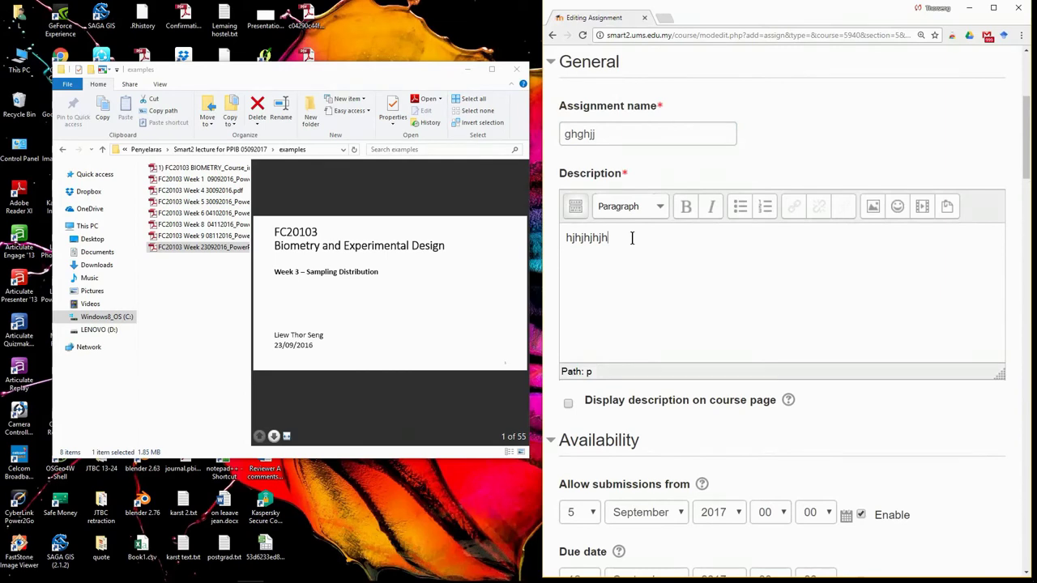
{"action": "scroll", "coordinate": [863, 396], "scroll_direction": "down", "scroll_amount": 20}
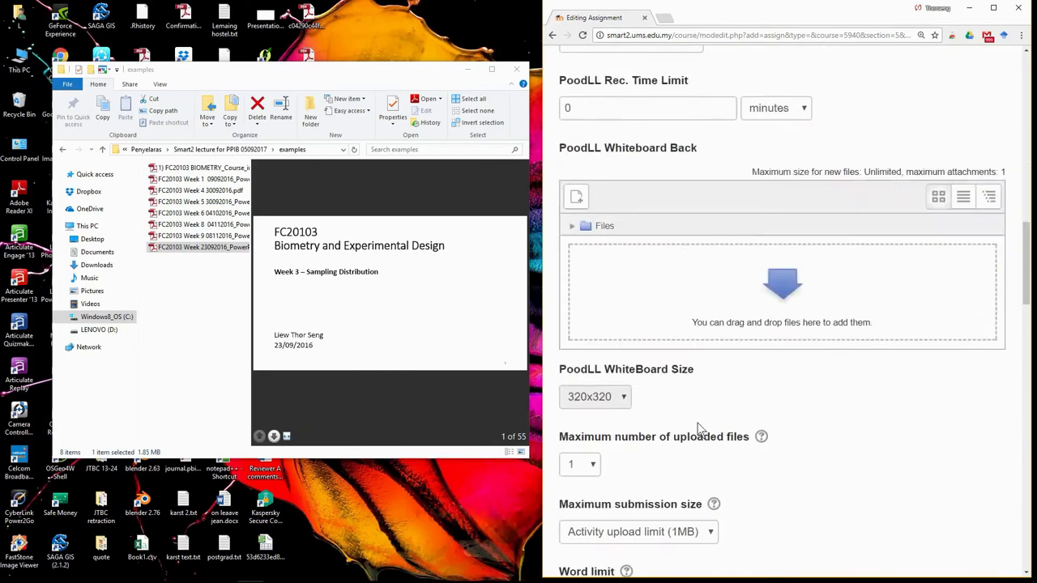
{"action": "scroll", "coordinate": [687, 187], "scroll_direction": "down", "scroll_amount": 5}
{"action": "scroll", "coordinate": [702, 241], "scroll_direction": "up", "scroll_amount": 3}
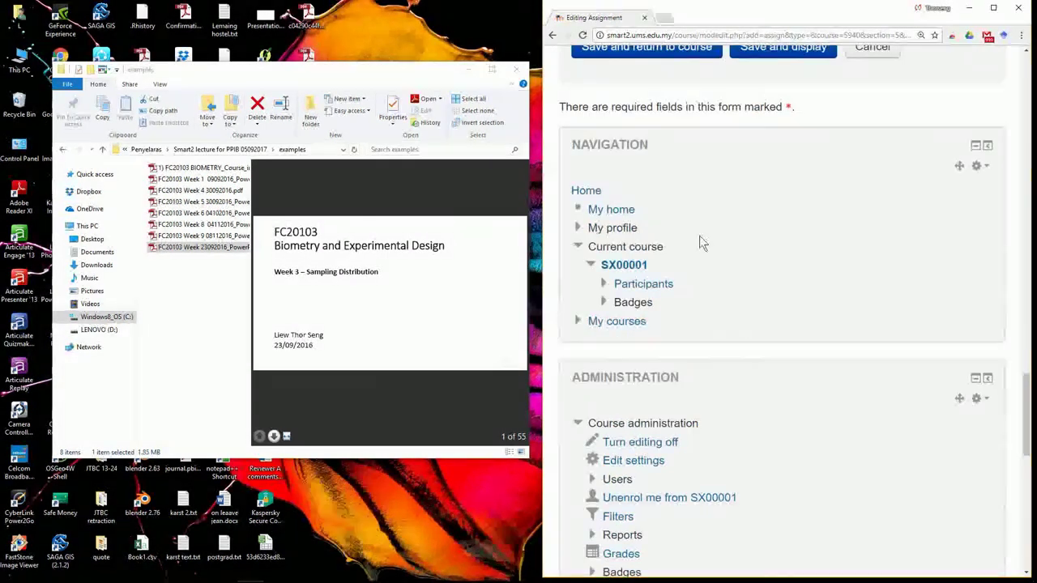
{"action": "scroll", "coordinate": [661, 118], "scroll_direction": "up", "scroll_amount": 1}
{"action": "left_click", "coordinate": [660, 108]}
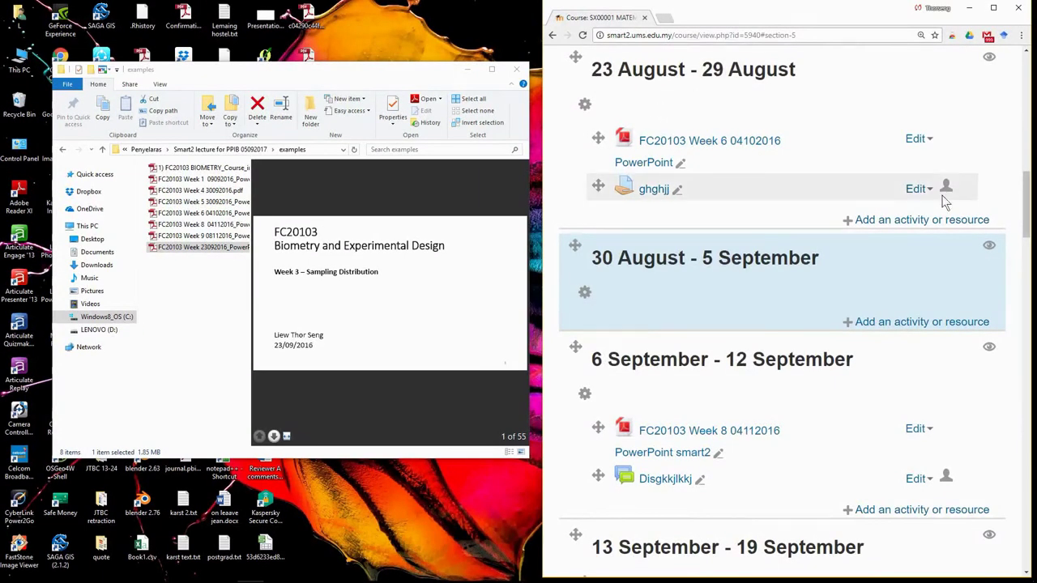
Duplicate the ghghjj assignment and move the copy into the 30 August – 5 September week.
{"action": "left_click", "coordinate": [916, 190]}
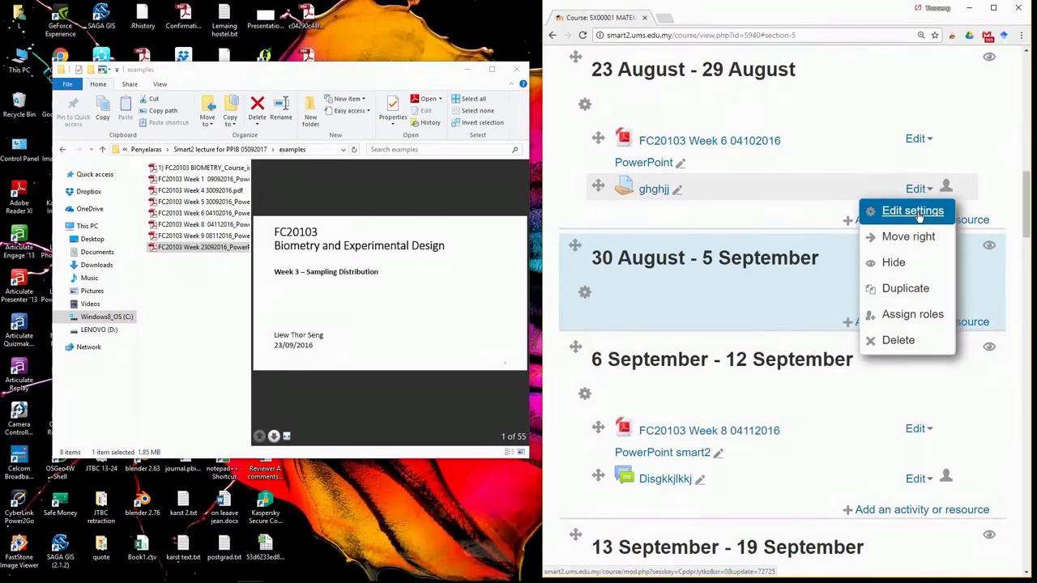
{"action": "left_click", "coordinate": [895, 263]}
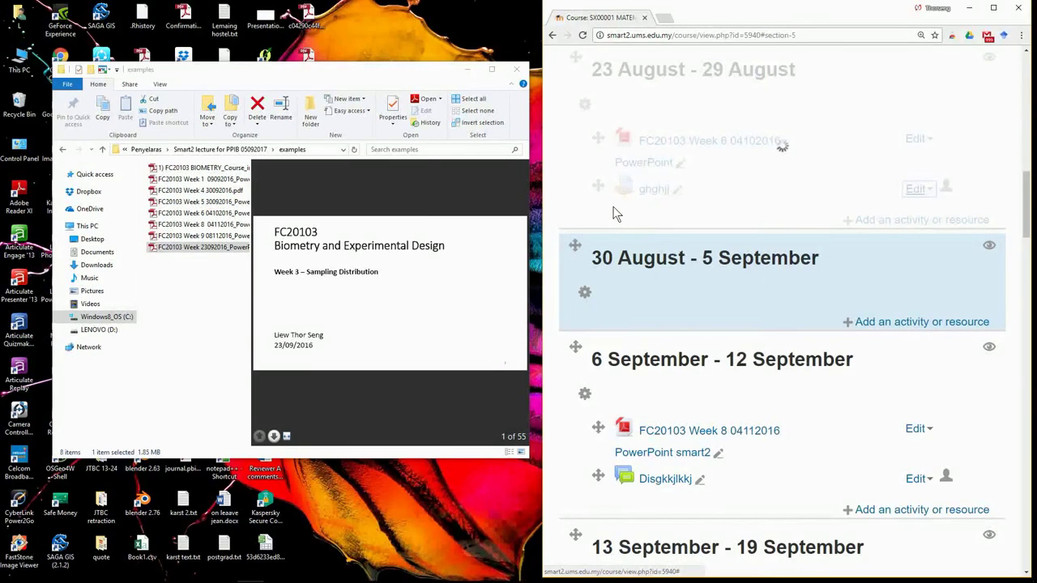
{"action": "left_click_drag", "start_coordinate": [595, 212], "coordinate": [638, 342]}
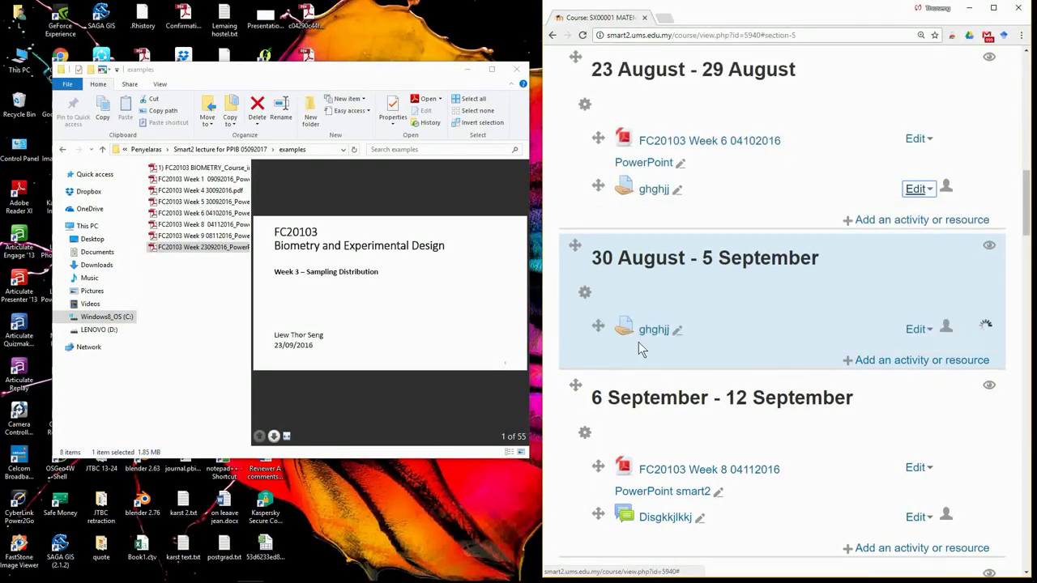